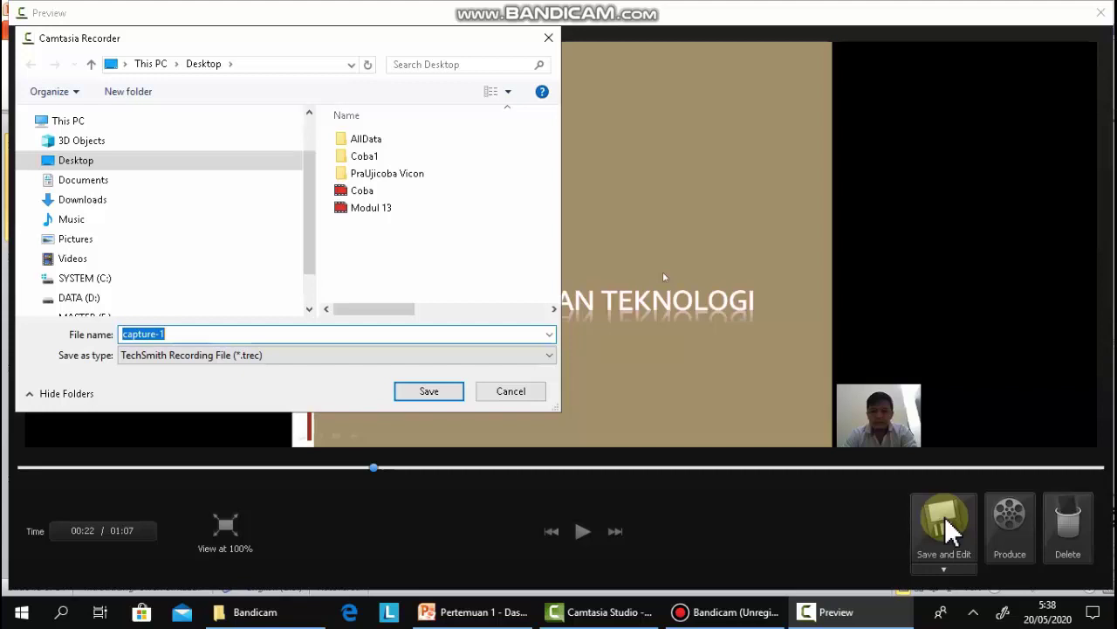
Step: Save the finished recording to the Desktop as a TechSmith recording file named Percobaan
type("P")
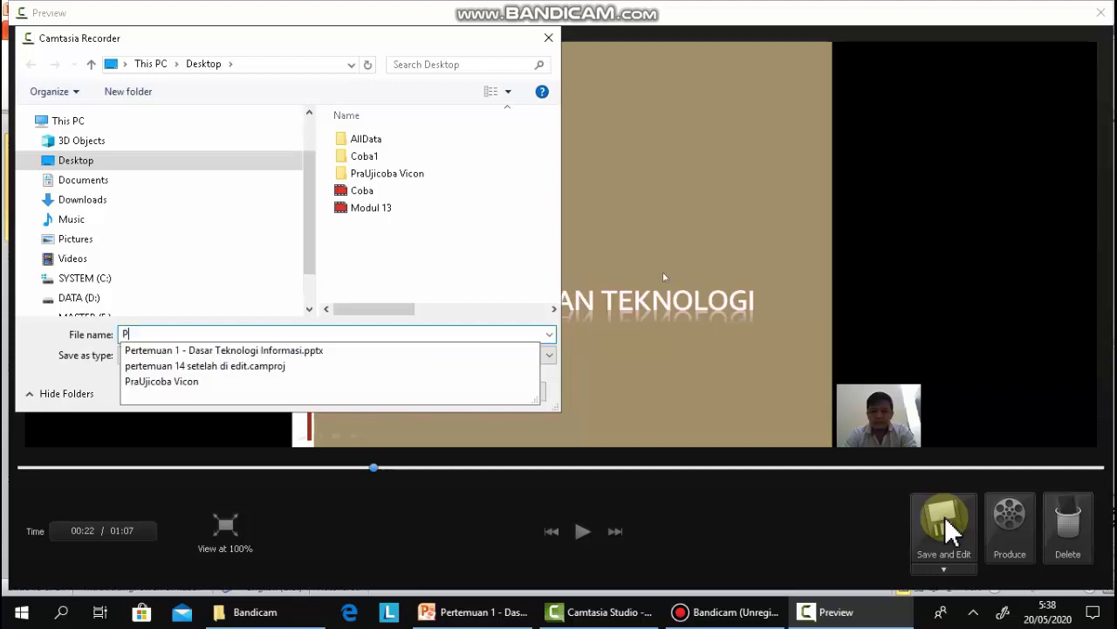
type("ercobaan")
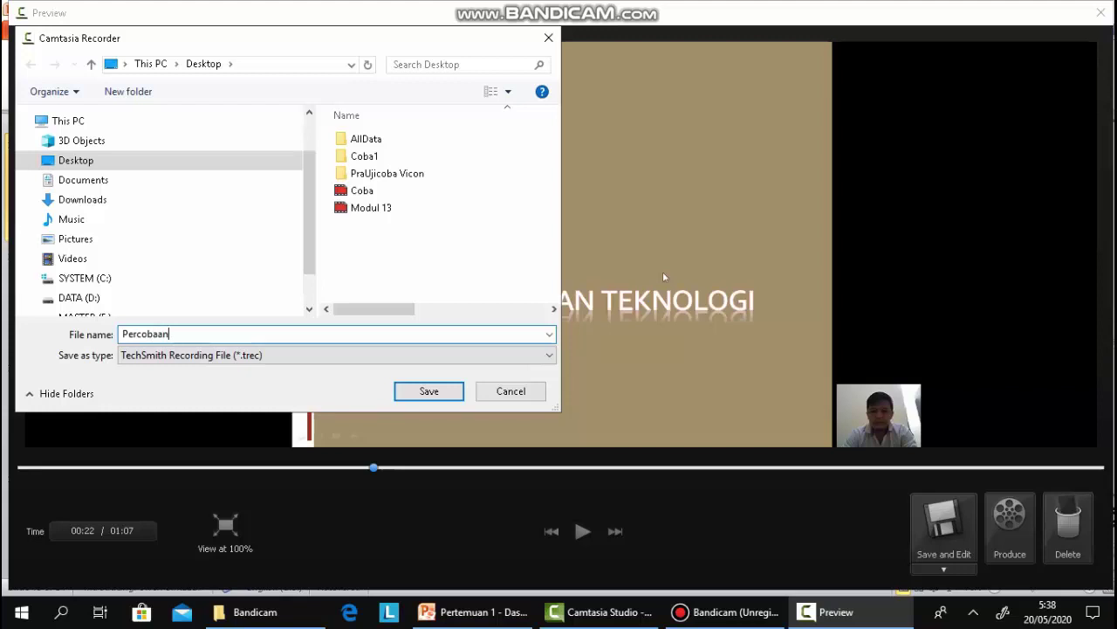
left_click(445, 393)
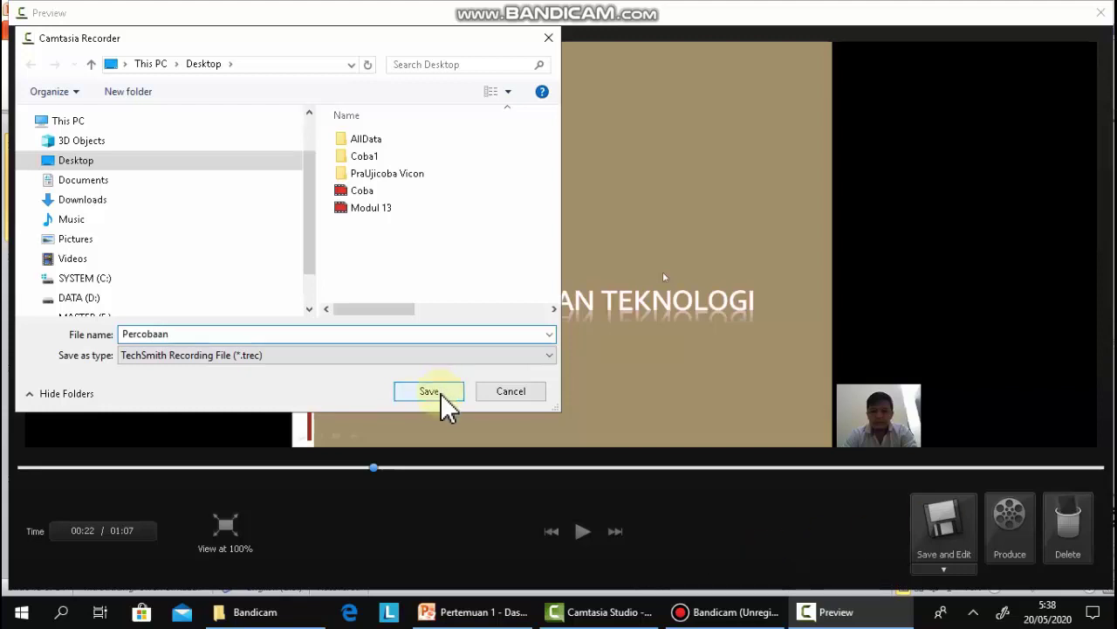
left_click(442, 397)
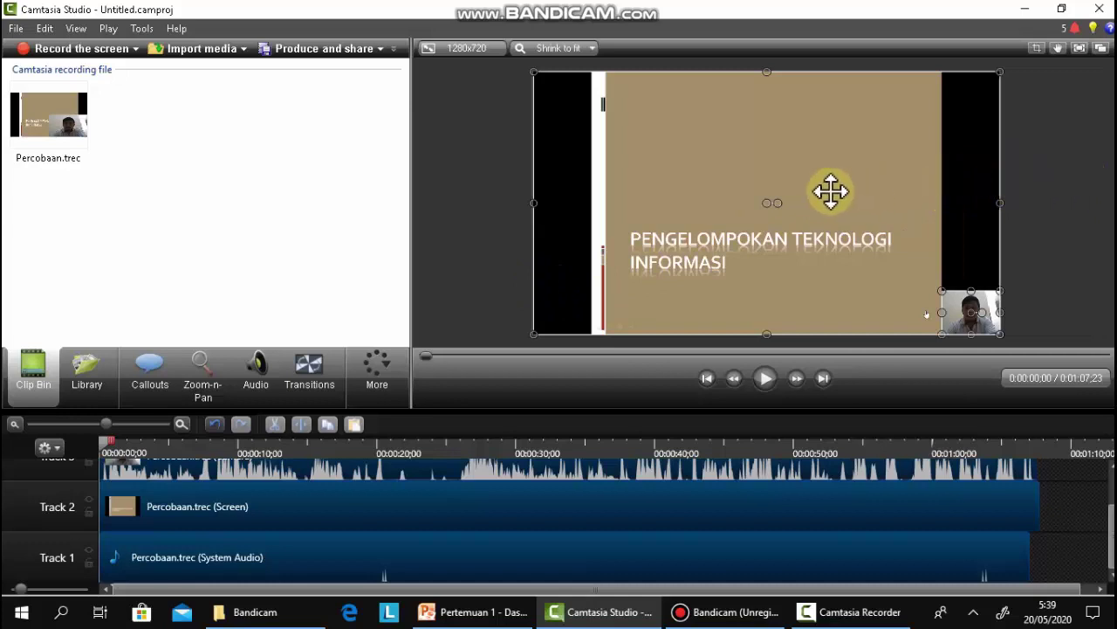
Step: Crop the black bars off both sides of the screen recording and move it flush against the canvas's left edge
left_click(873, 158)
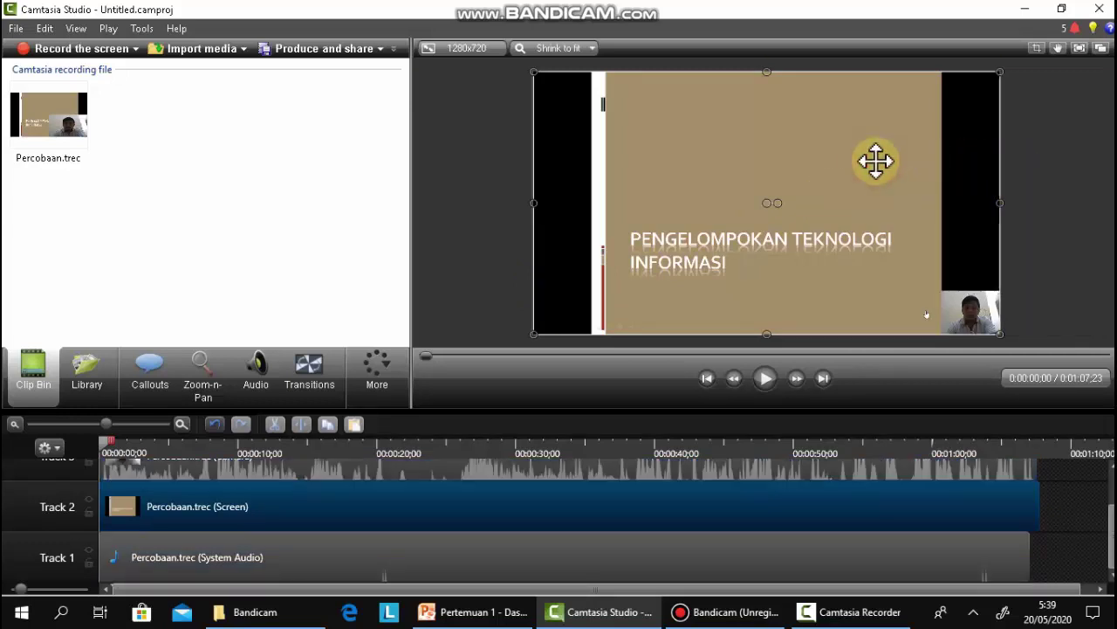
left_click(1037, 153)
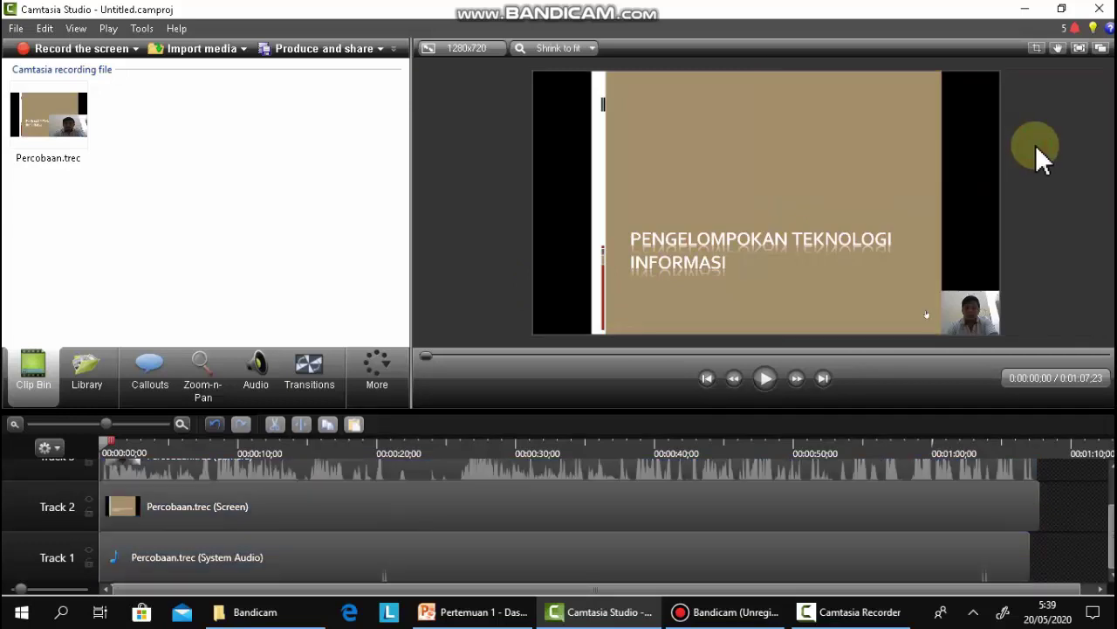
left_click(796, 147)
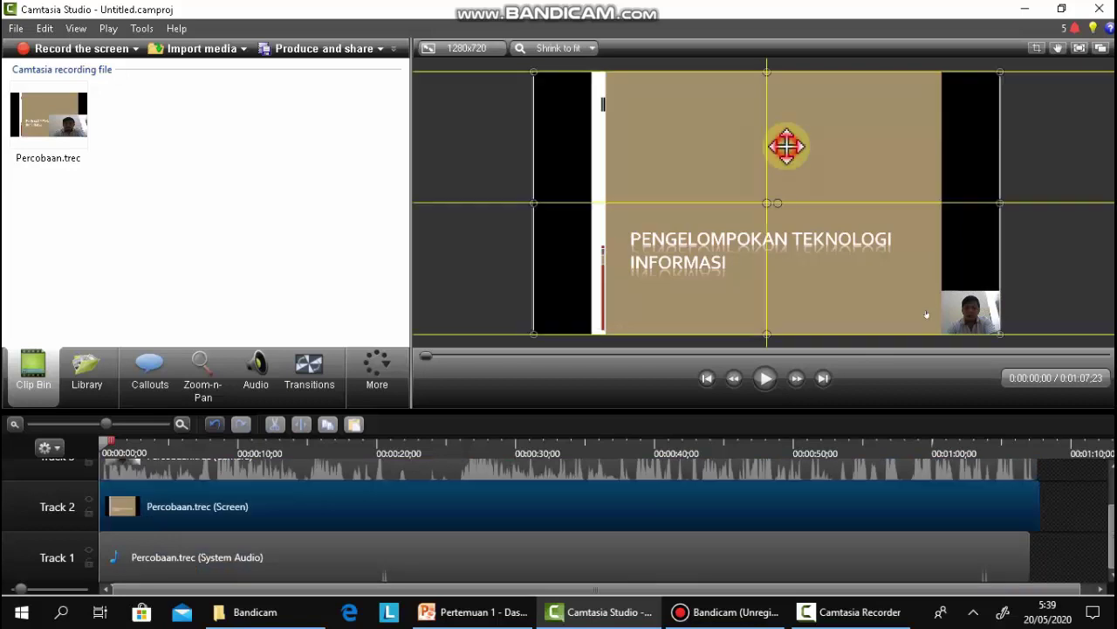
mouse_move(783, 145)
left_mouse_down()
mouse_move(673, 145)
mouse_move(851, 131)
mouse_move(725, 206)
mouse_move(693, 182)
mouse_move(741, 147)
mouse_move(705, 156)
mouse_move(851, 130)
mouse_move(776, 145)
mouse_move(786, 147)
left_mouse_up()
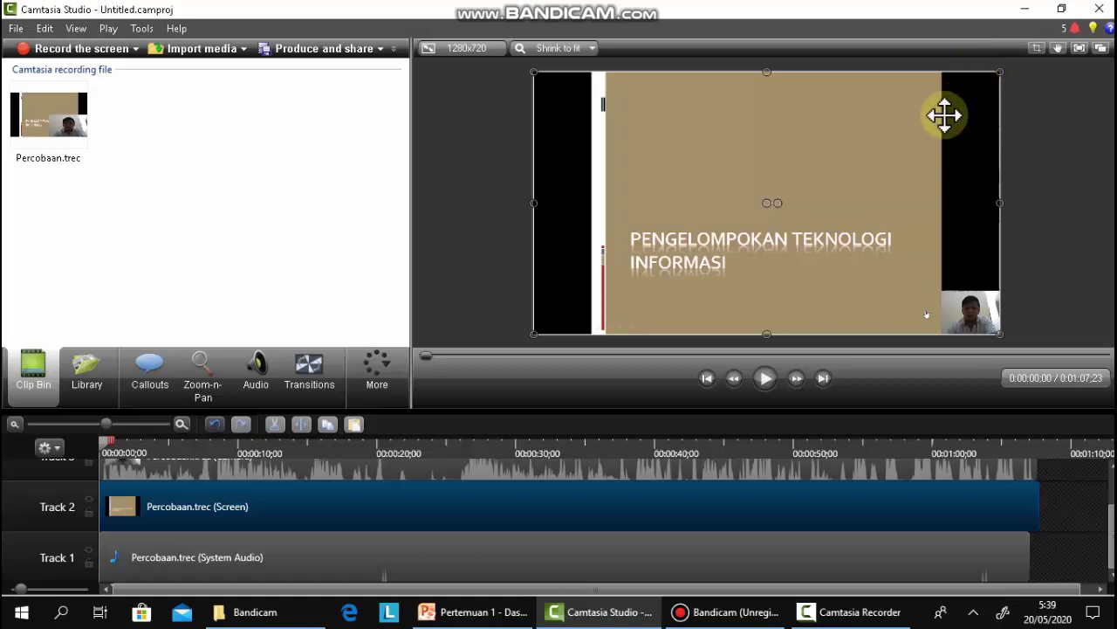
left_click(1036, 56)
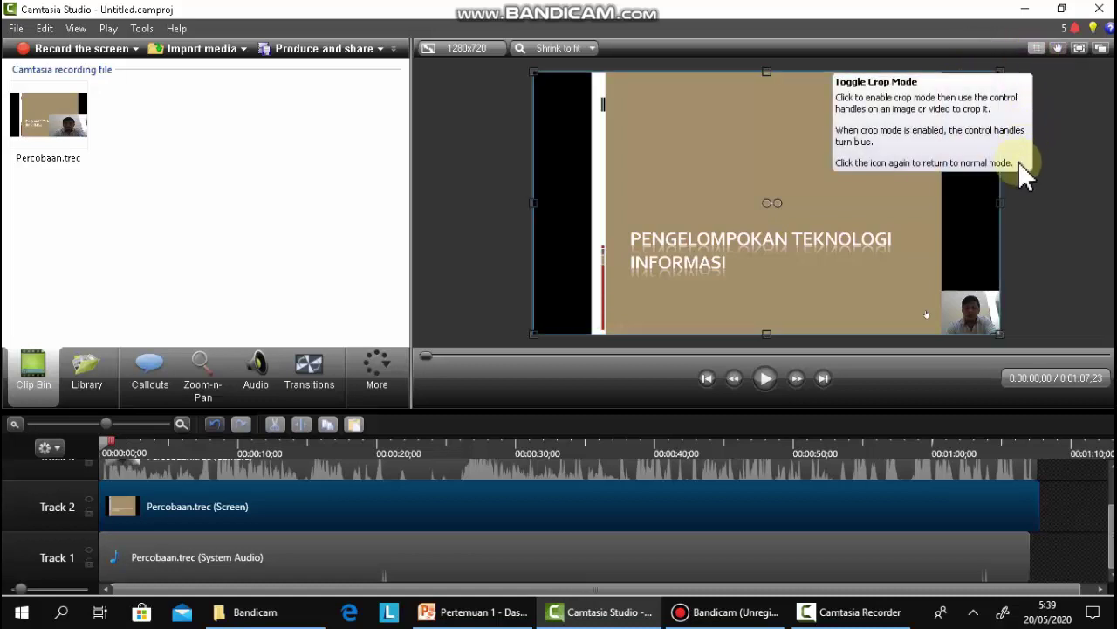
left_click_drag(1000, 203, 941, 205)
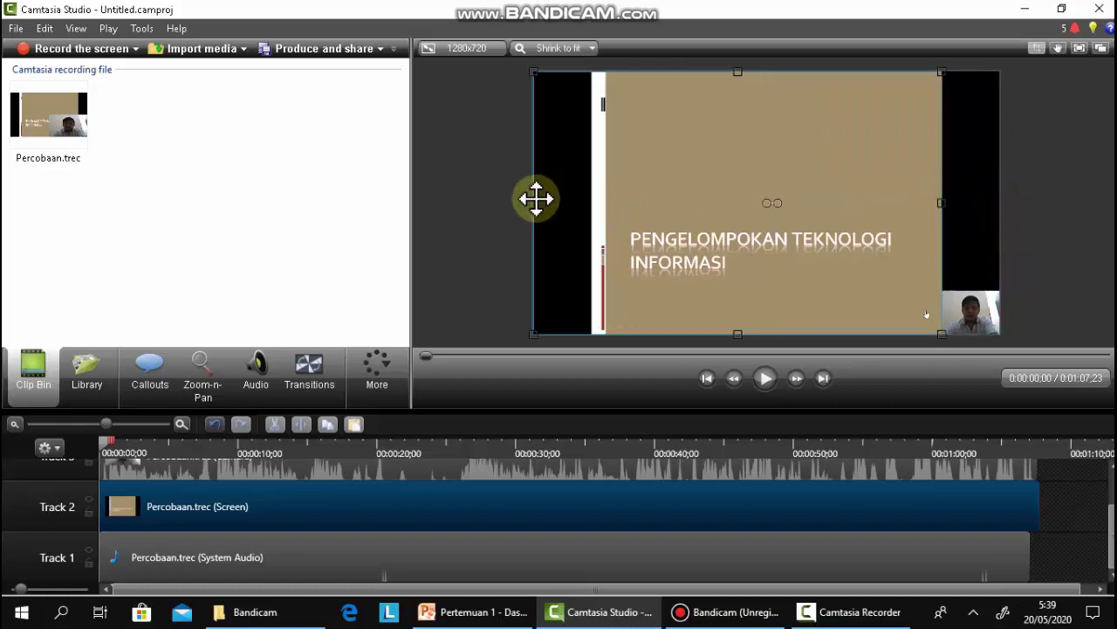
left_click_drag(535, 203, 591, 212)
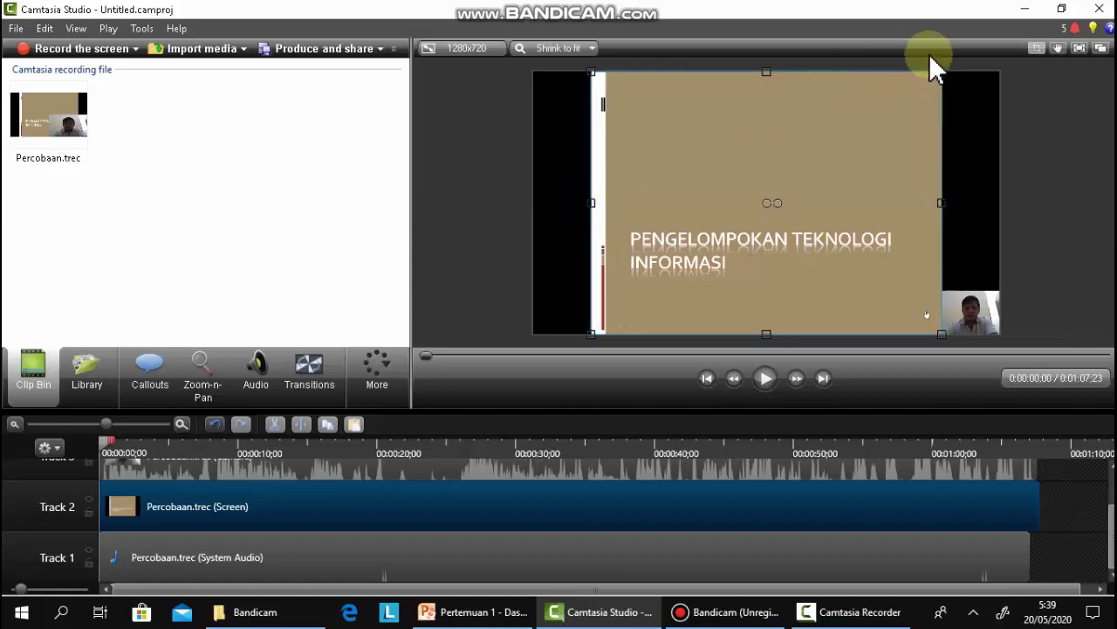
left_click(1038, 48)
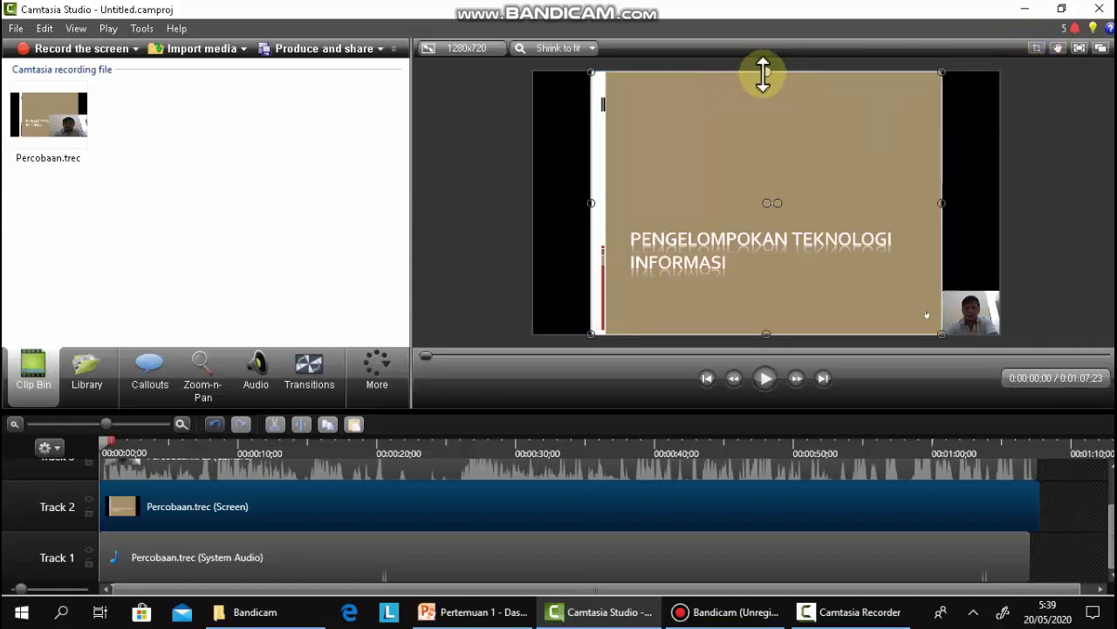
left_click_drag(770, 174, 712, 173)
left_click(937, 180)
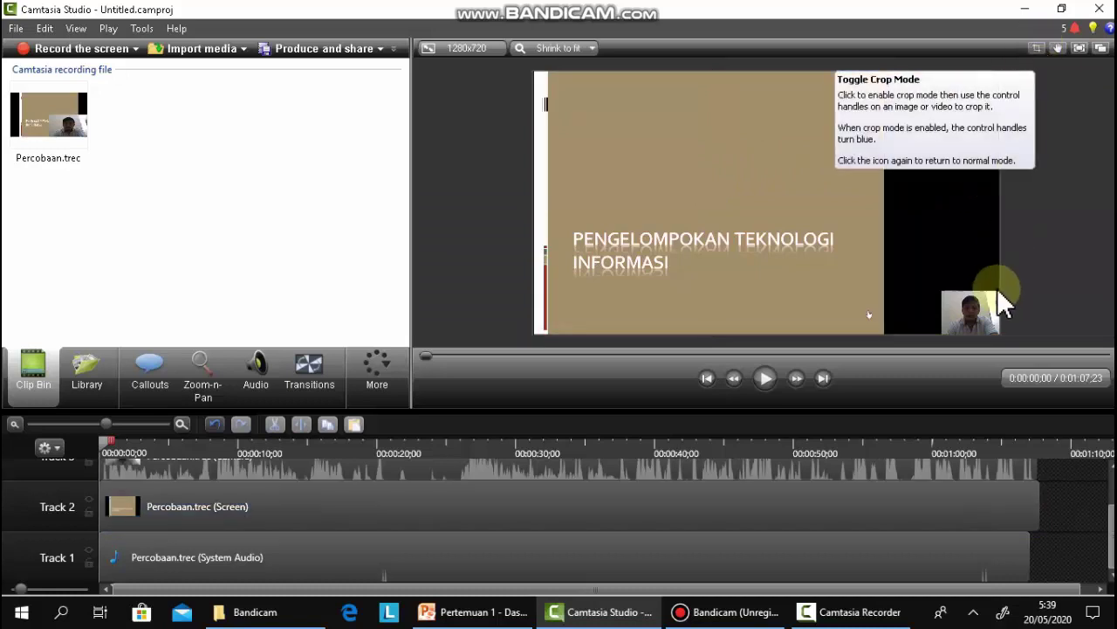
Step: Move the webcam video beside the slide at mid-height and enlarge it to fill the black strip's width
left_click(981, 311)
left_click_drag(981, 312, 1005, 311)
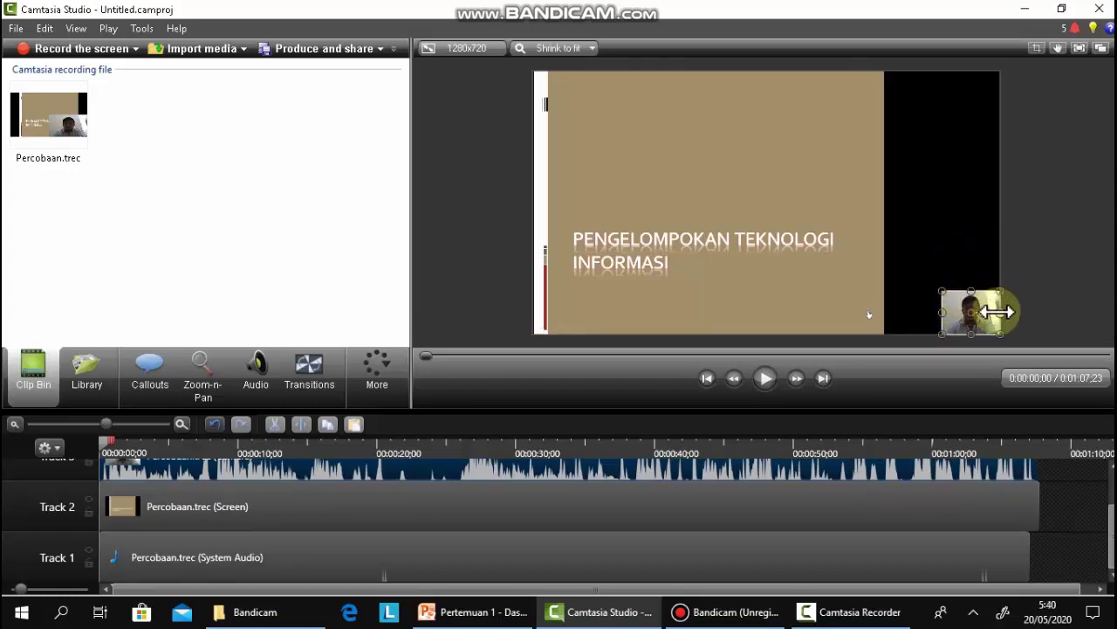
left_click_drag(963, 302, 900, 170)
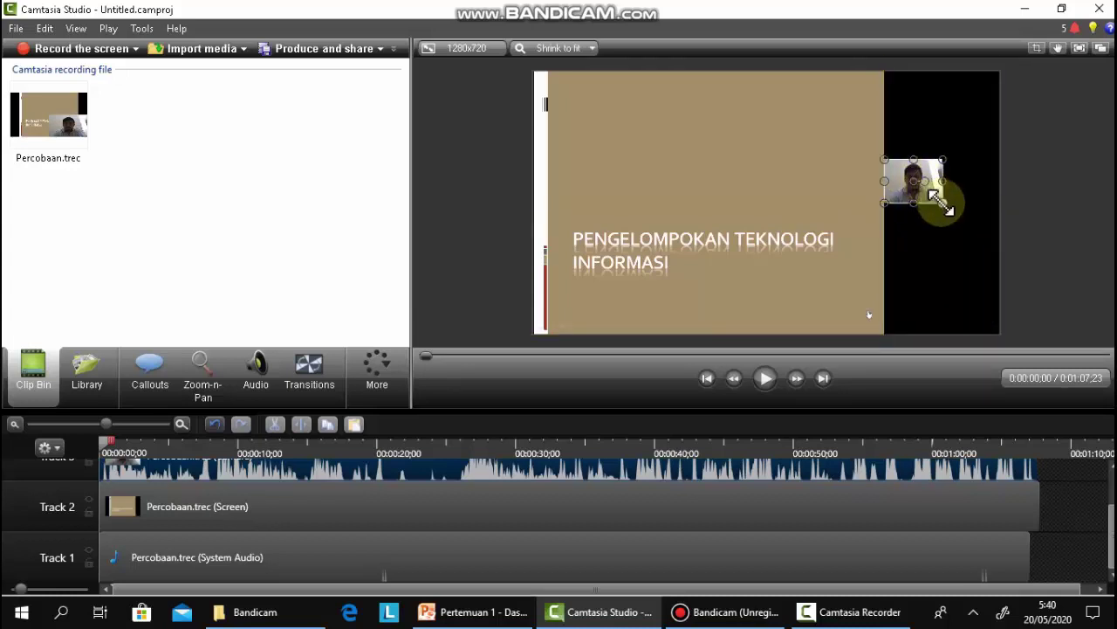
left_click_drag(943, 203, 994, 247)
left_click(950, 275)
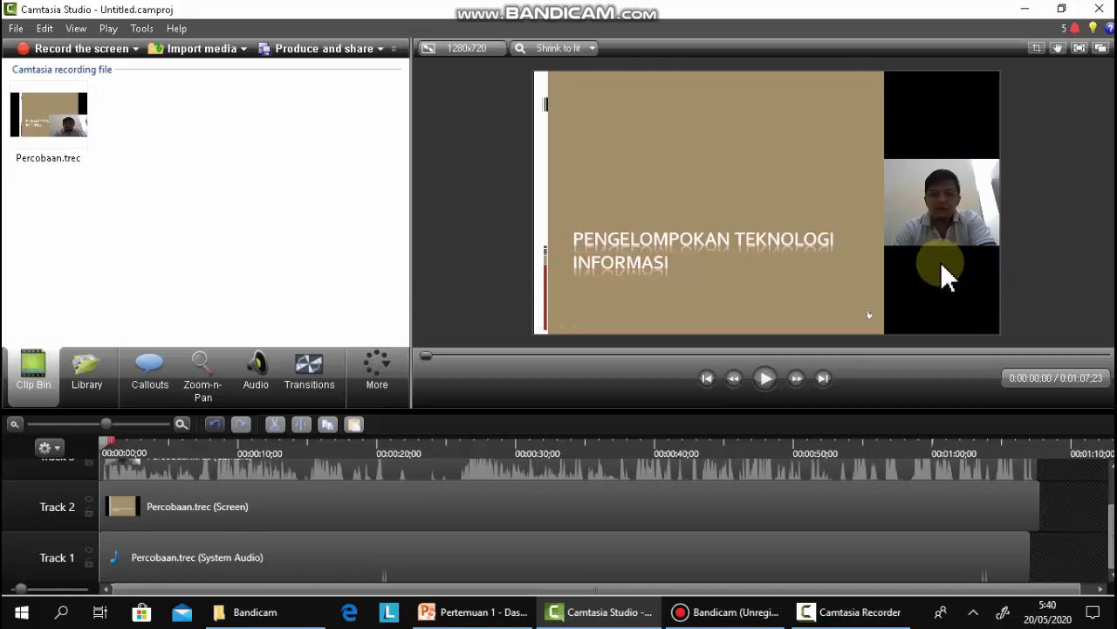
Step: Add a plain teal rectangle callout and stretch it over the full height of the black strip beside the slide
left_click(150, 384)
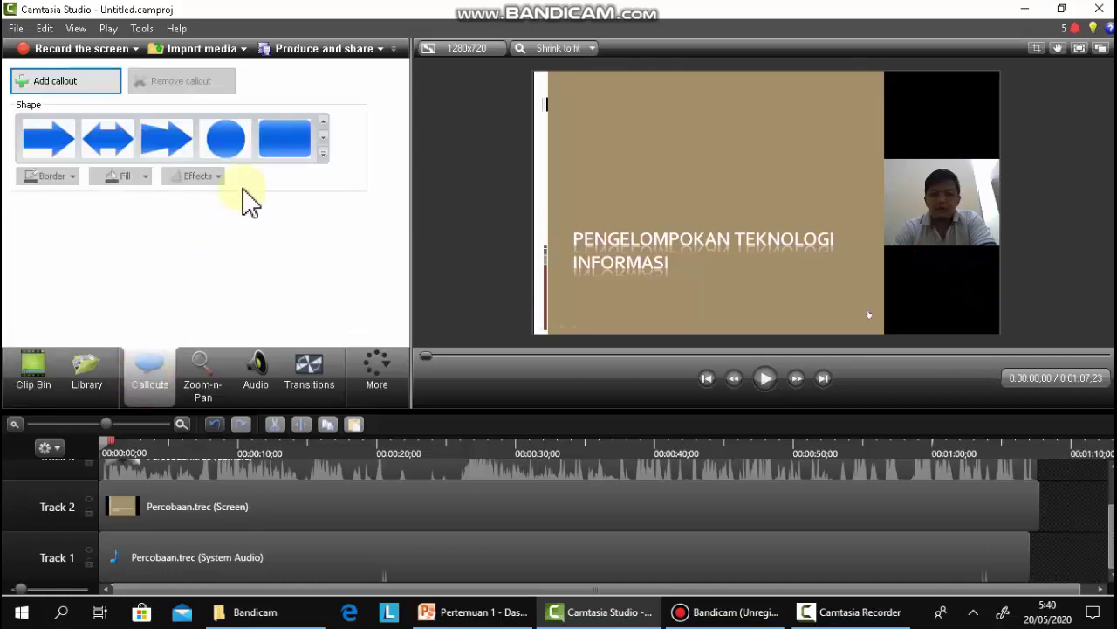
left_click(325, 160)
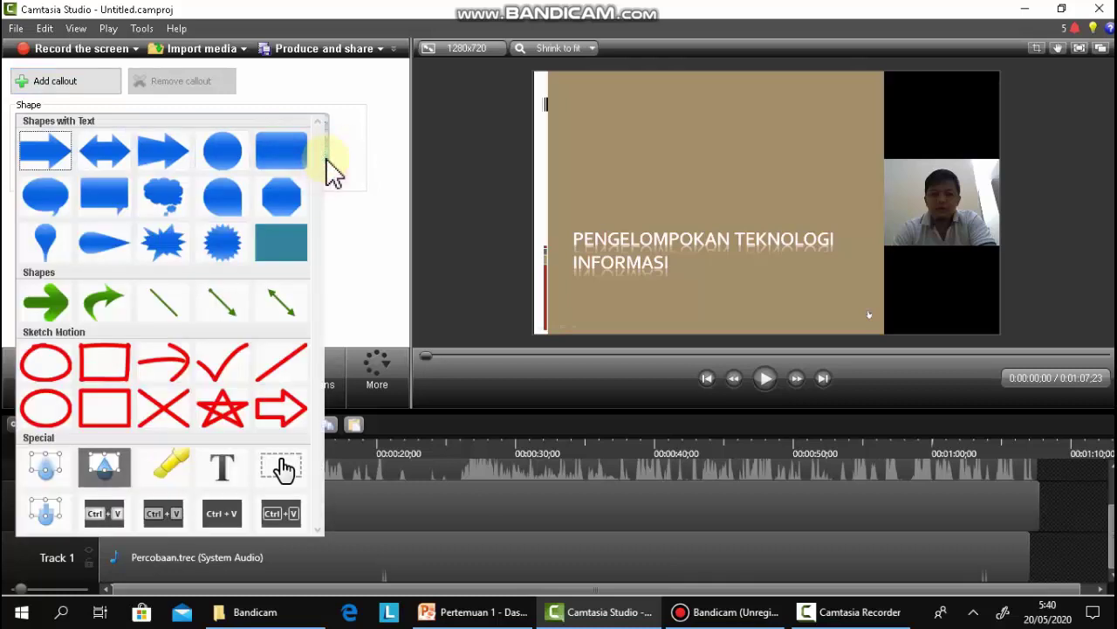
left_click(292, 251)
left_click(748, 182)
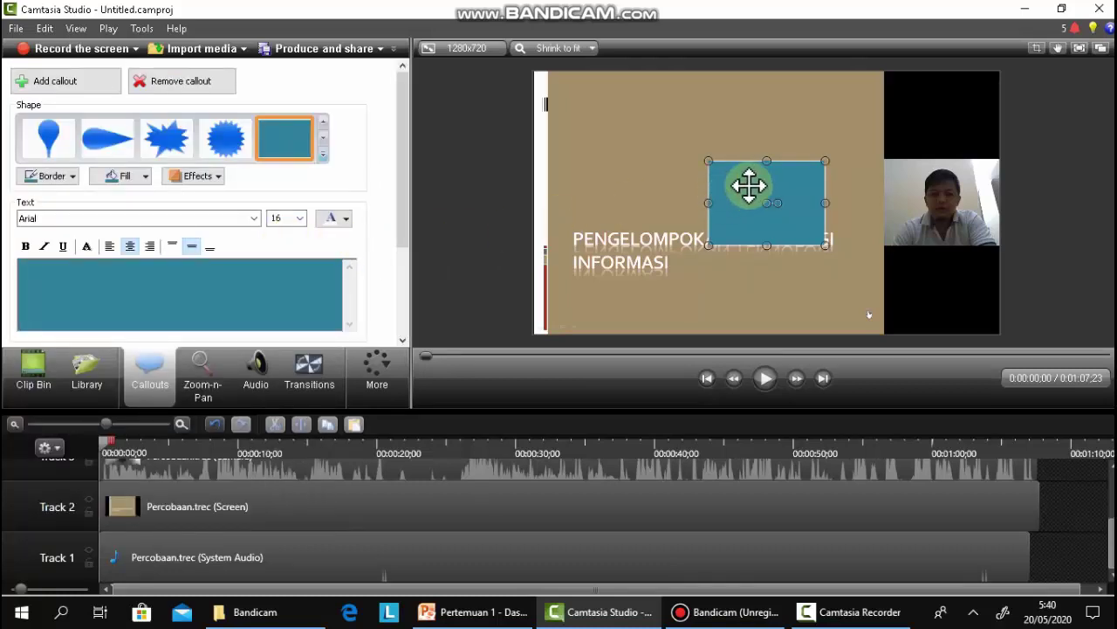
left_click_drag(752, 183, 928, 95)
left_click_drag(943, 157, 945, 333)
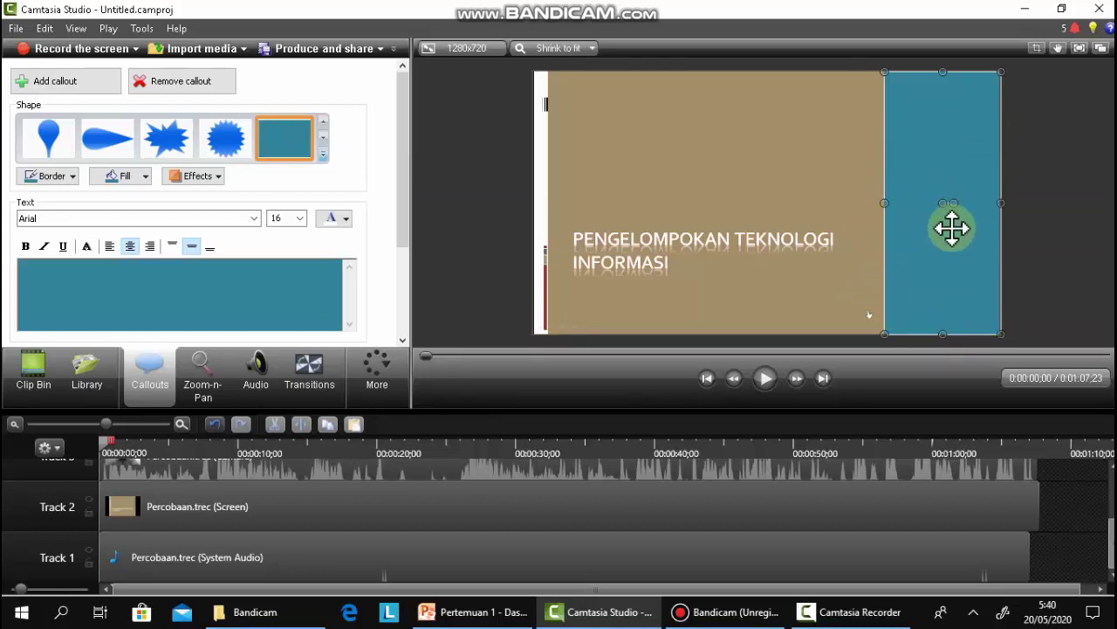
Step: Send the teal rectangle to the back so it sits behind the webcam video
right_click(949, 130)
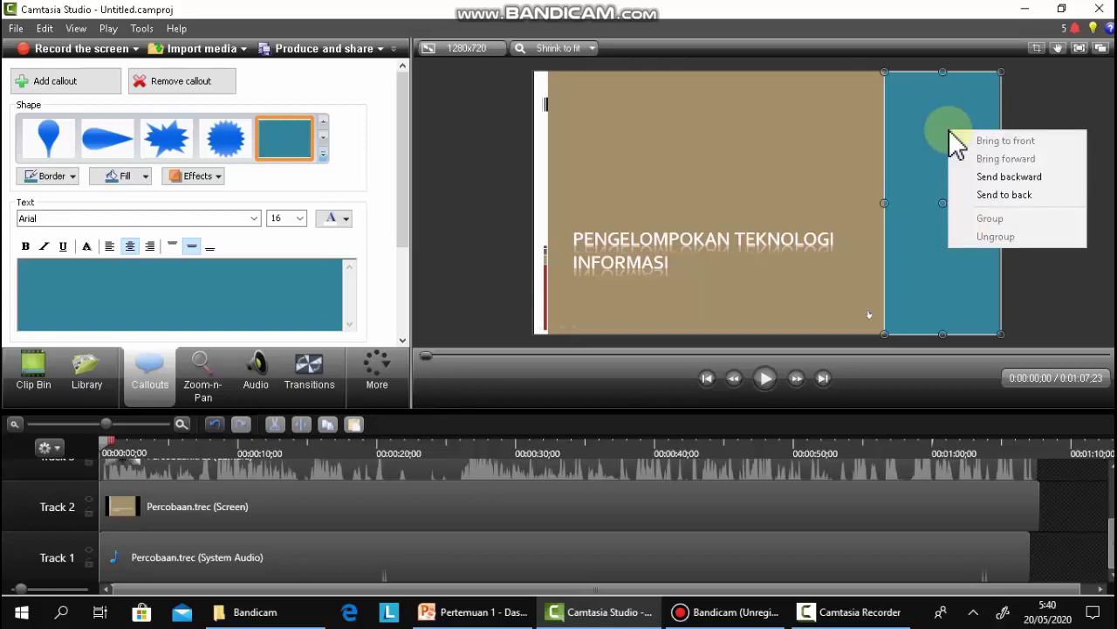
left_click(1013, 189)
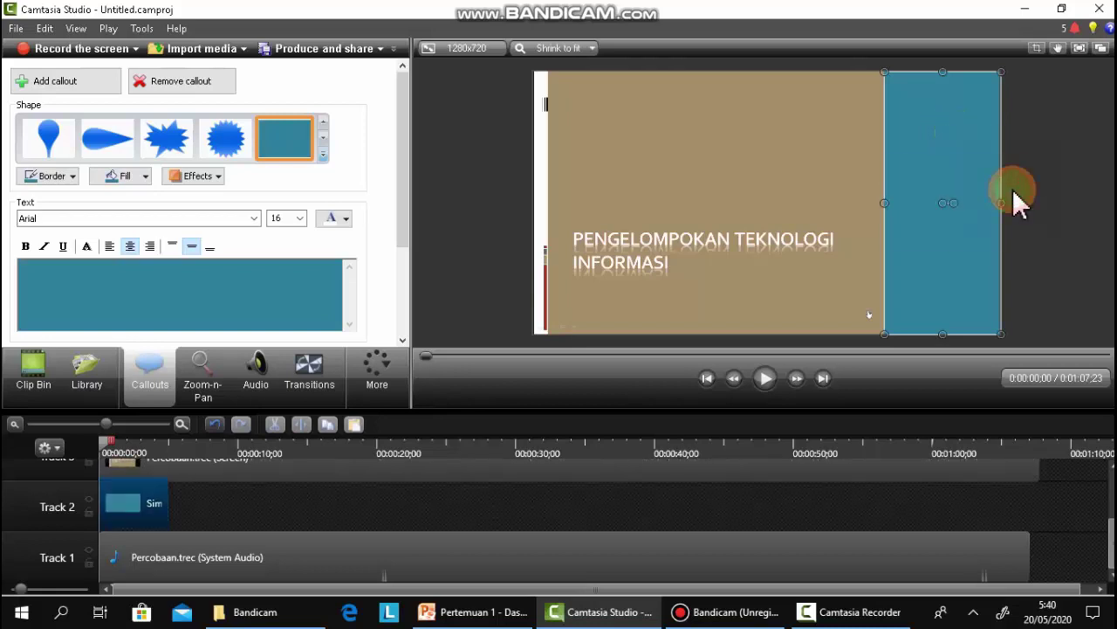
left_click(1027, 146)
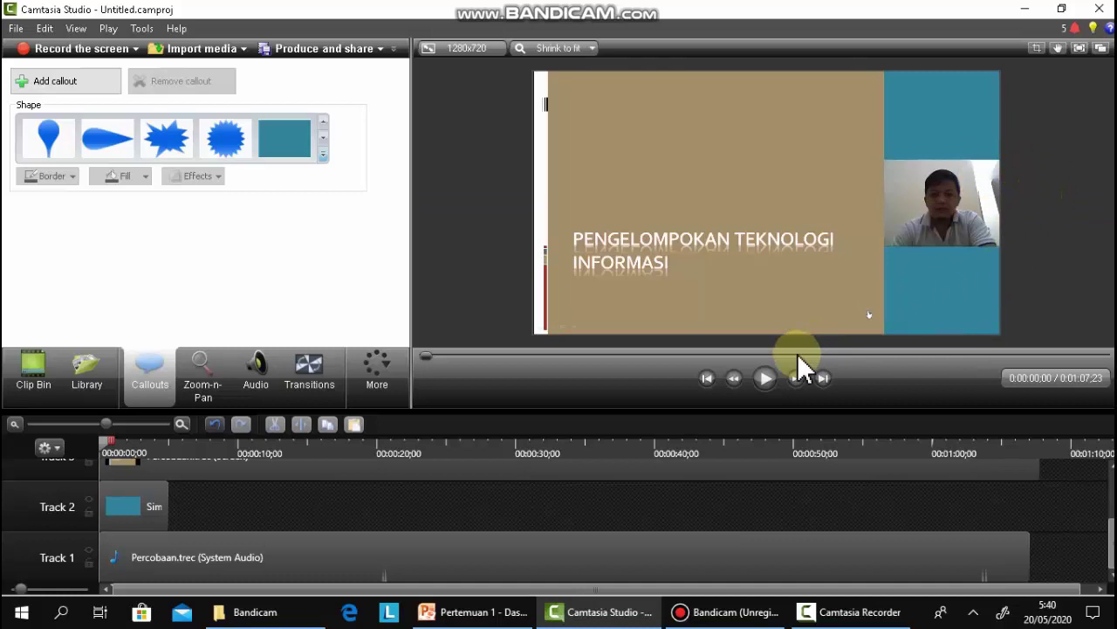
Step: Play the composition, view it in full screen to check the layout, and pause the playback
left_click(765, 378)
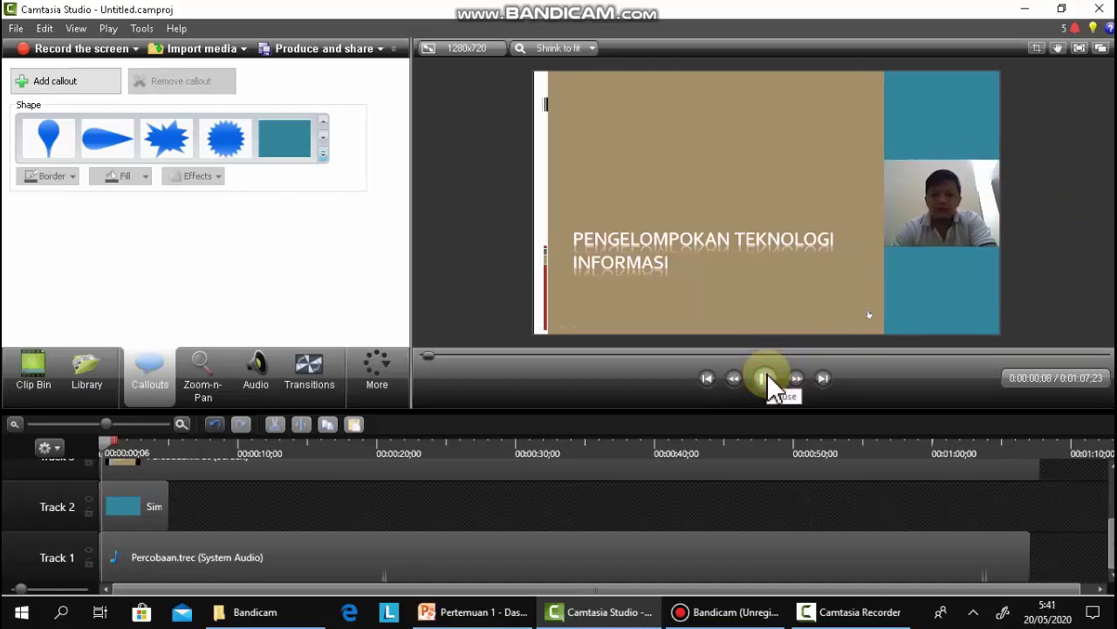
left_click(1079, 48)
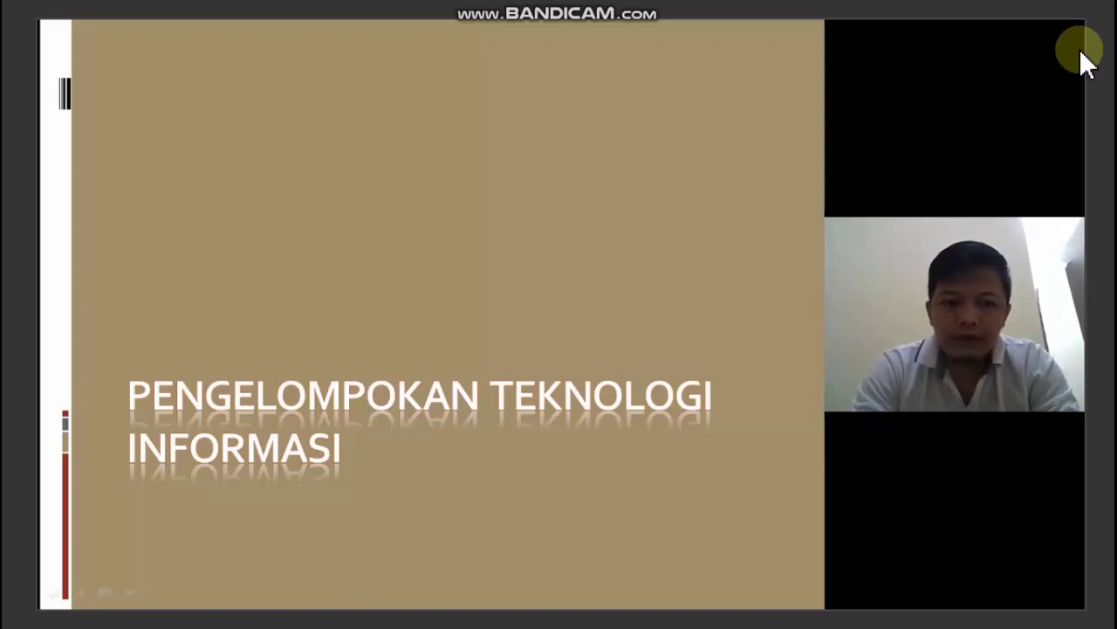
key("Escape")
left_click(765, 377)
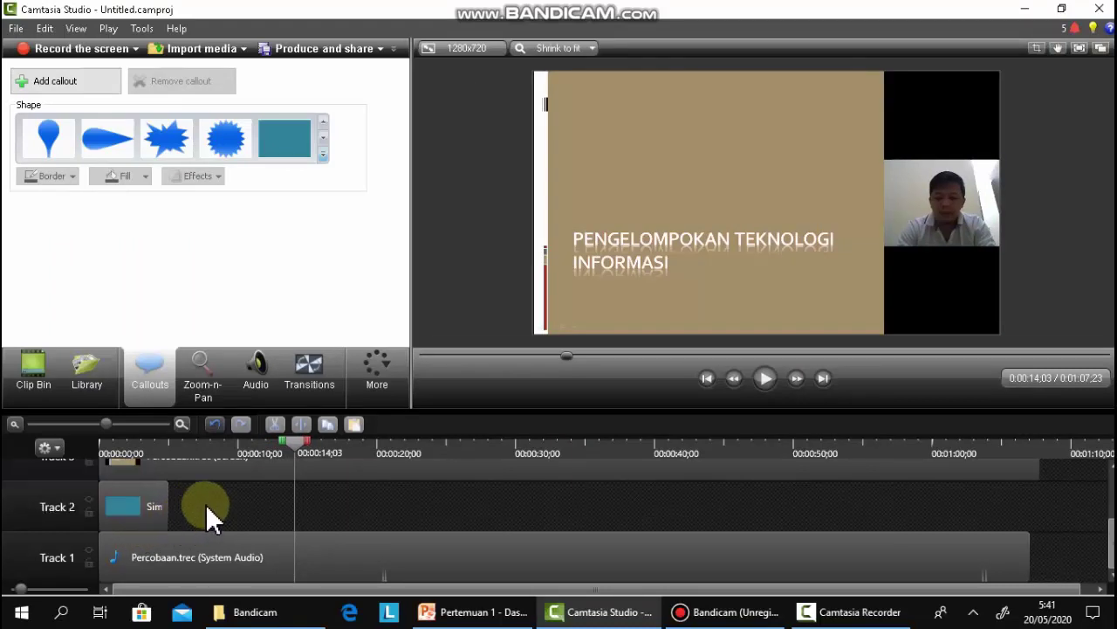
Step: Extend the rectangle callout on Track 2 to the end of the system audio clip and play back the result
left_click(136, 505)
left_click_drag(165, 506, 1017, 478)
left_click(1061, 512)
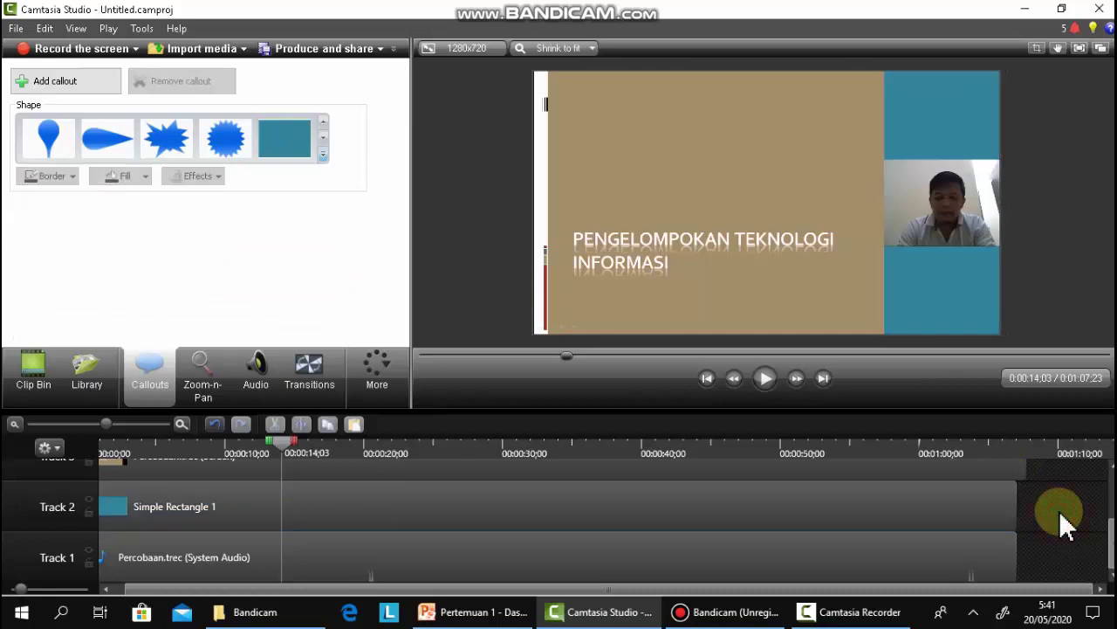
left_click(773, 381)
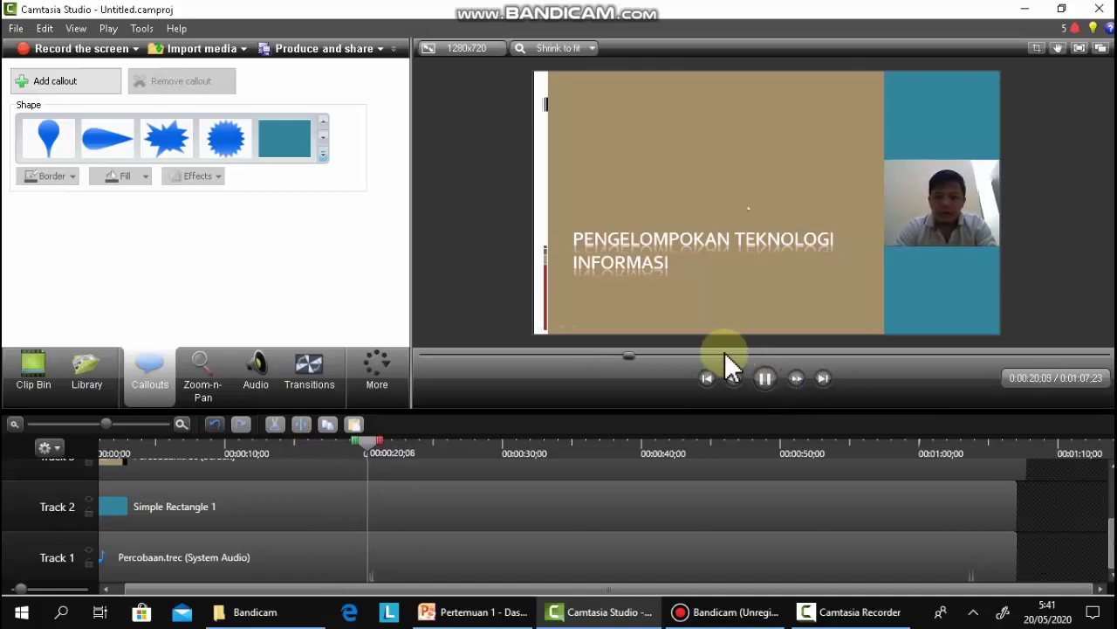
left_click(766, 384)
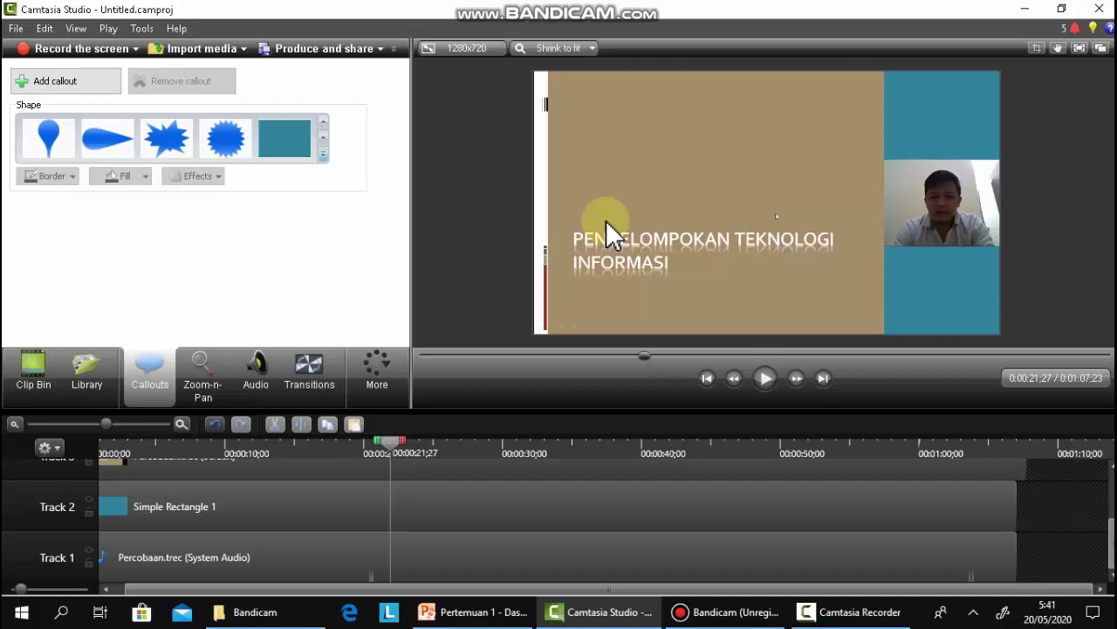
Step: Produce the video with the MP4 only (up to 480p) preset, named Percobaan, in the Desktop folder
left_click(316, 49)
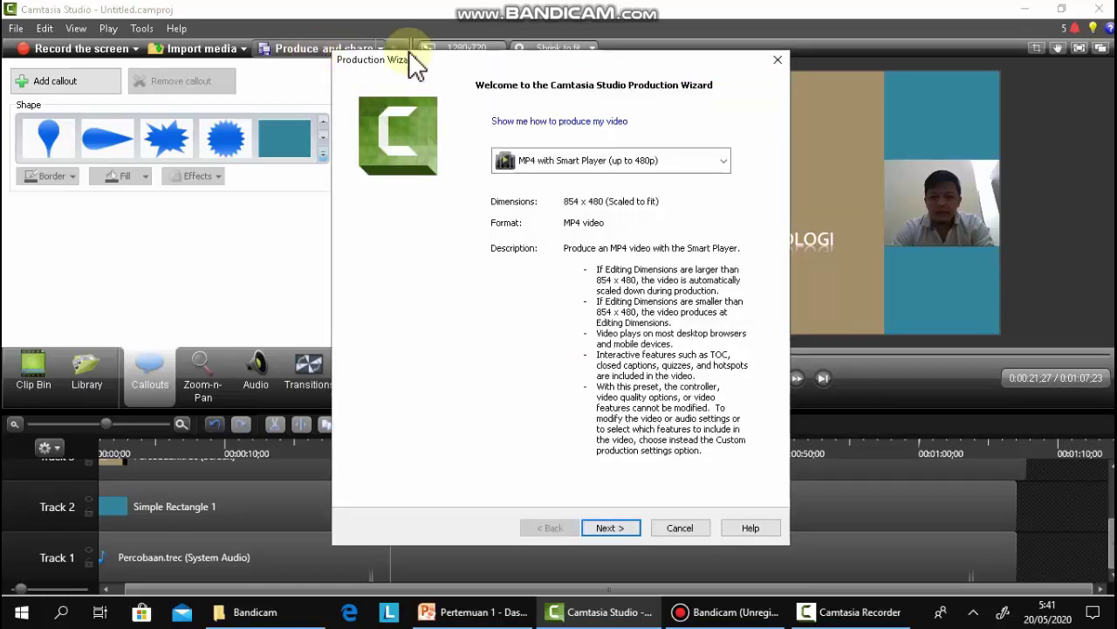
left_click(639, 162)
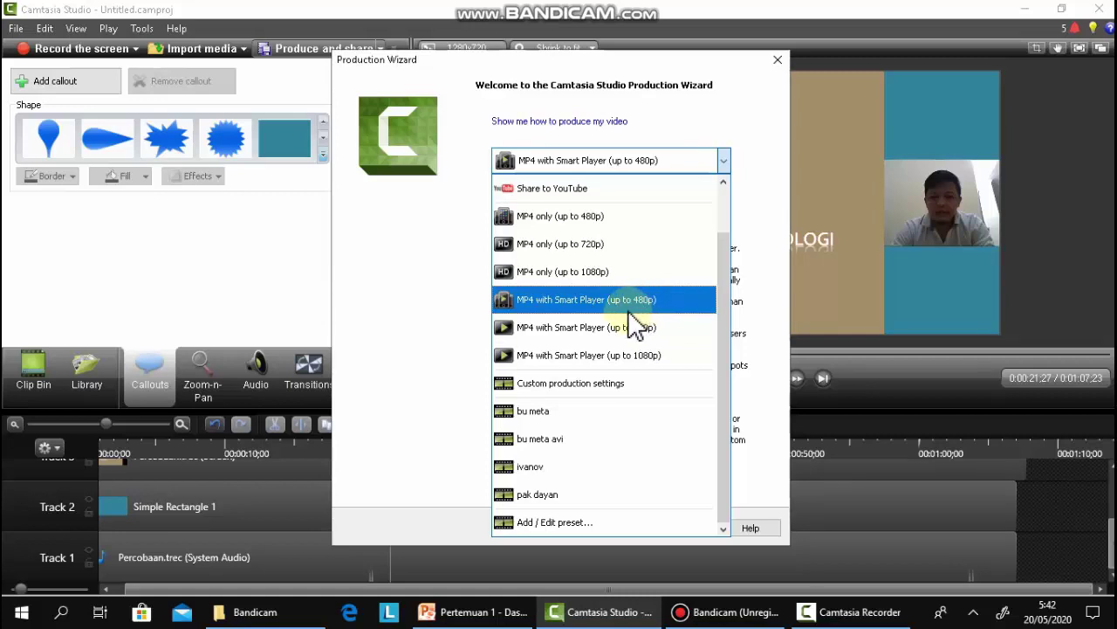
left_click(552, 224)
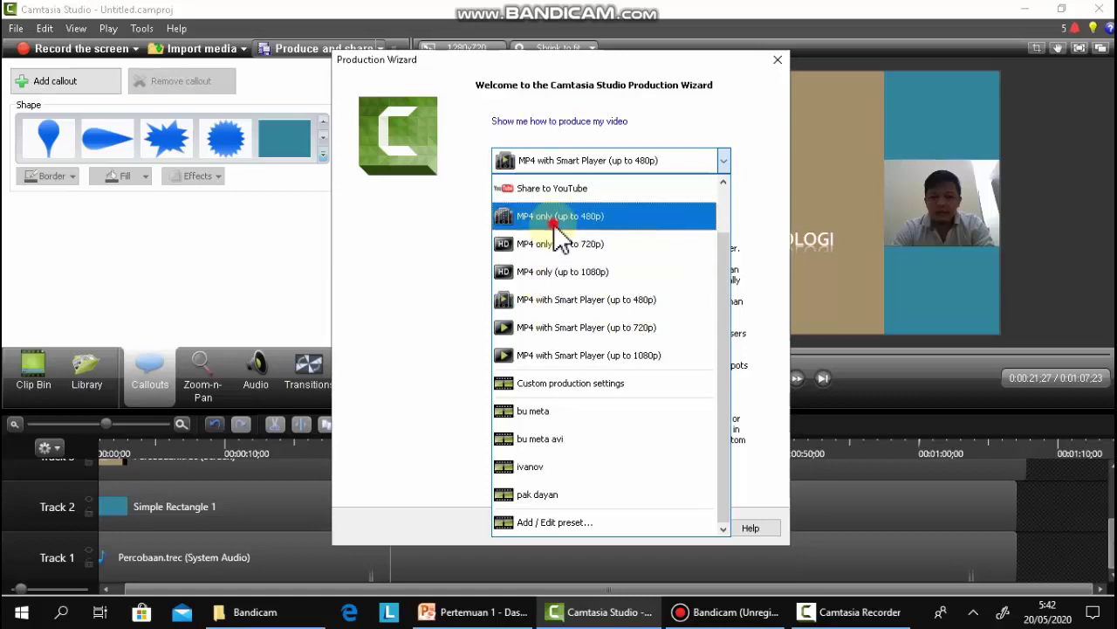
left_click(624, 524)
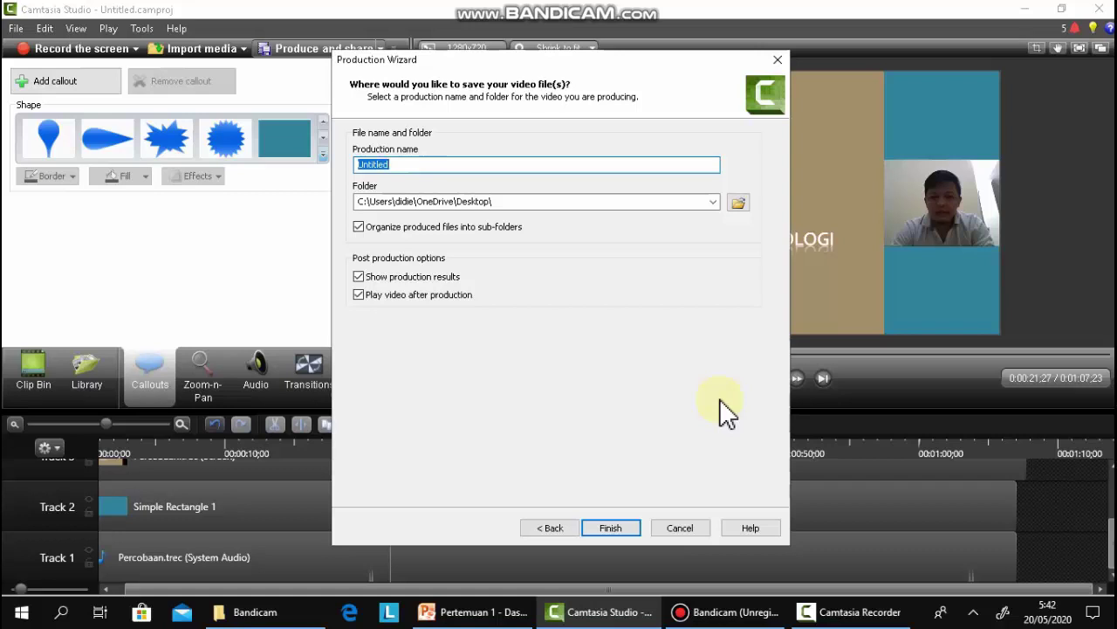
type("Percobaan")
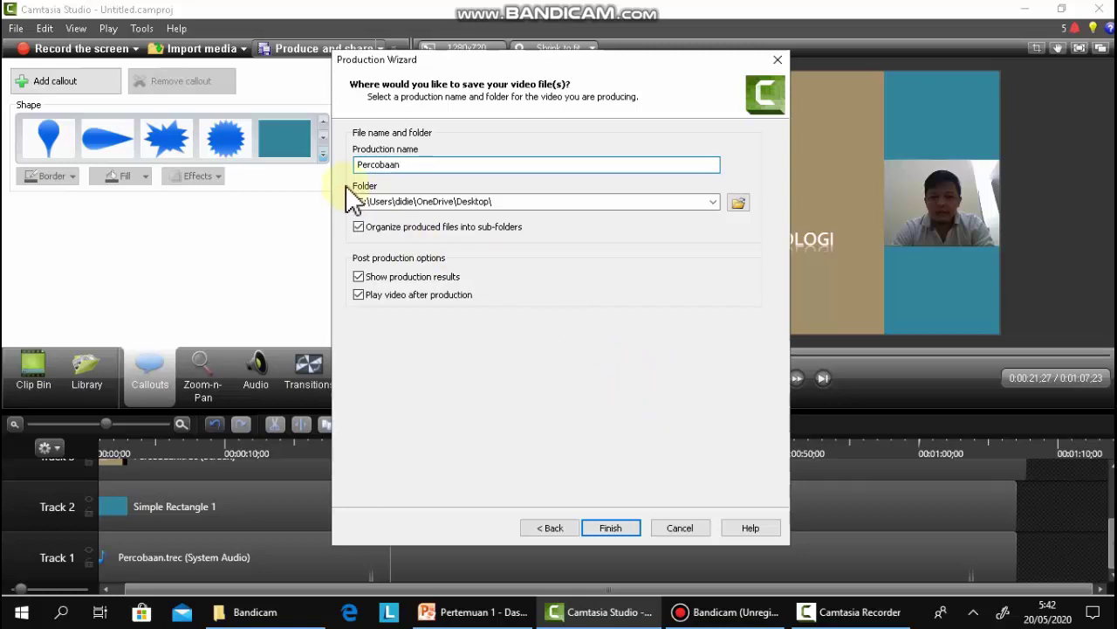
left_click(389, 201)
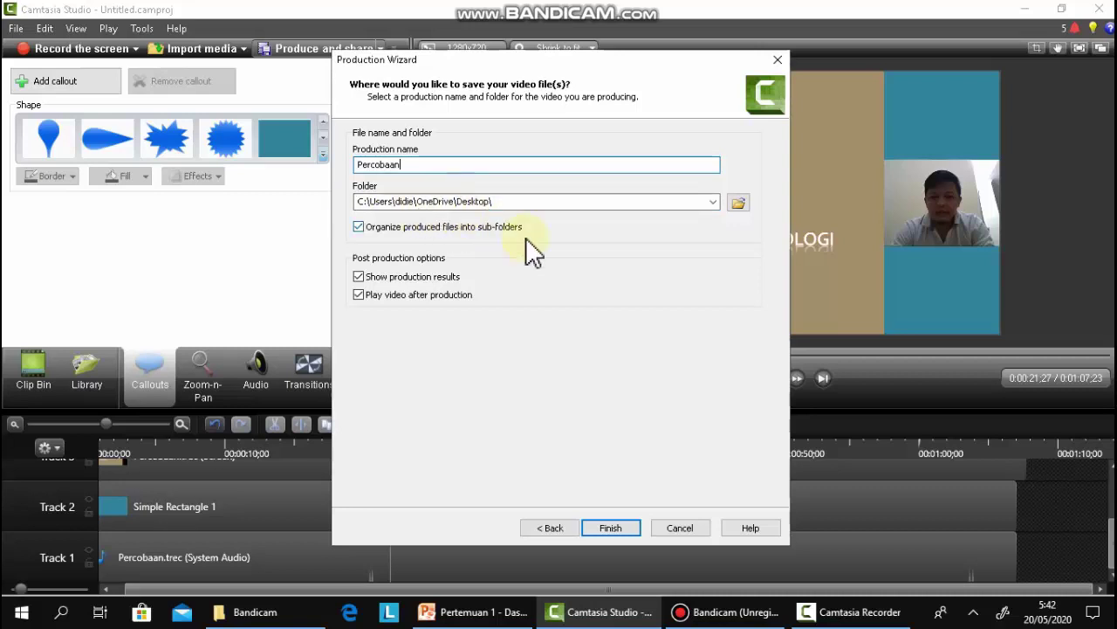
left_click(615, 524)
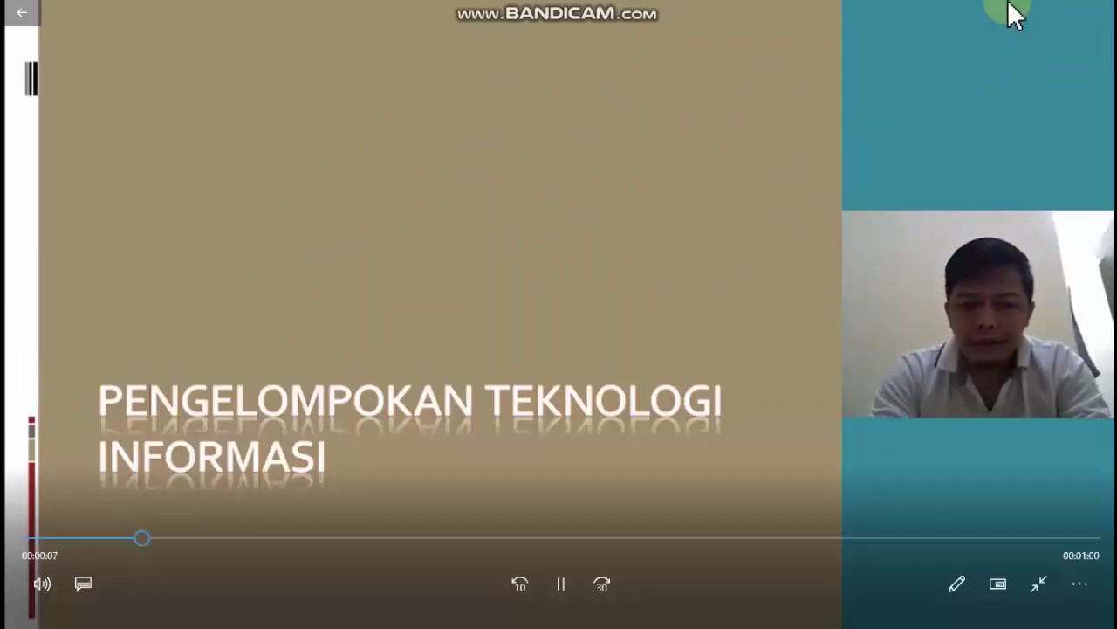
Step: Close the produced video and the production results, and exit the project without saving changes
left_click(1107, 74)
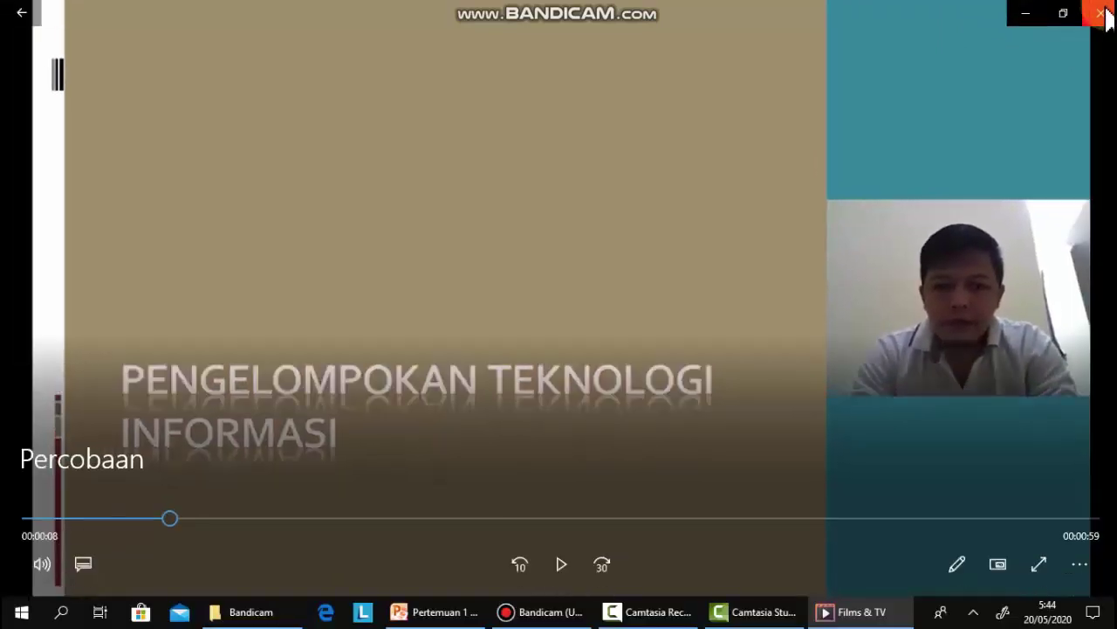
left_click(1102, 13)
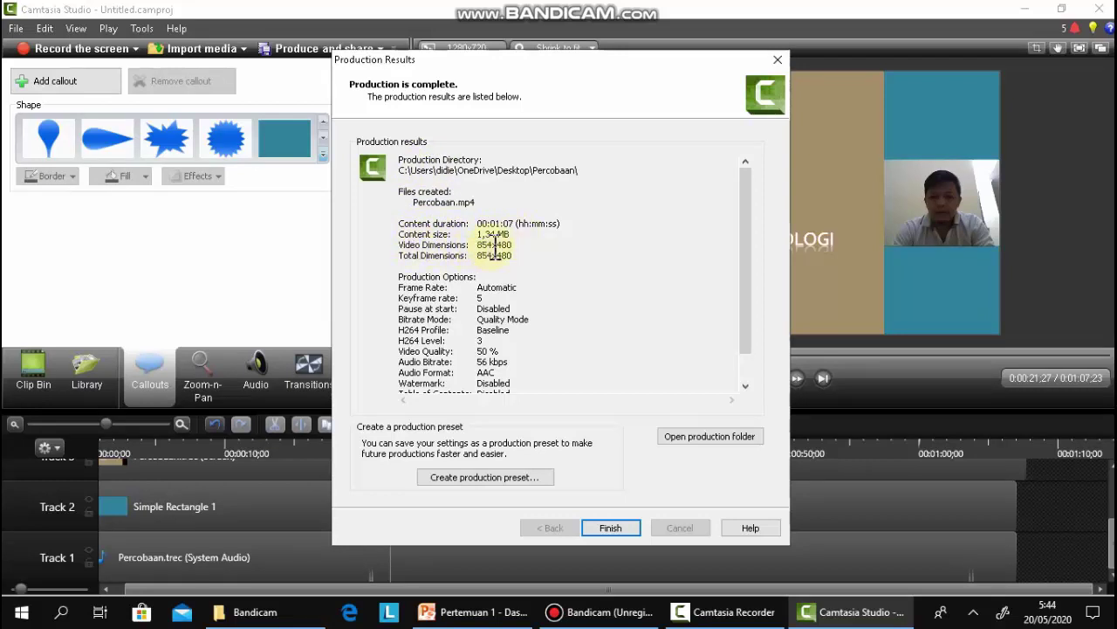
left_click(626, 533)
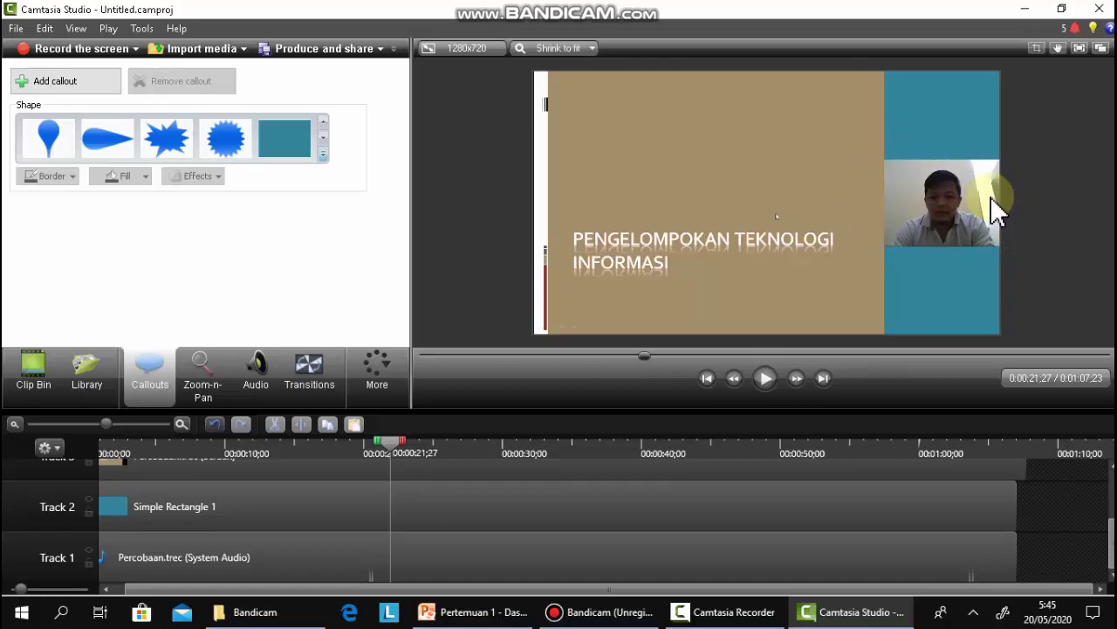
left_click(1104, 10)
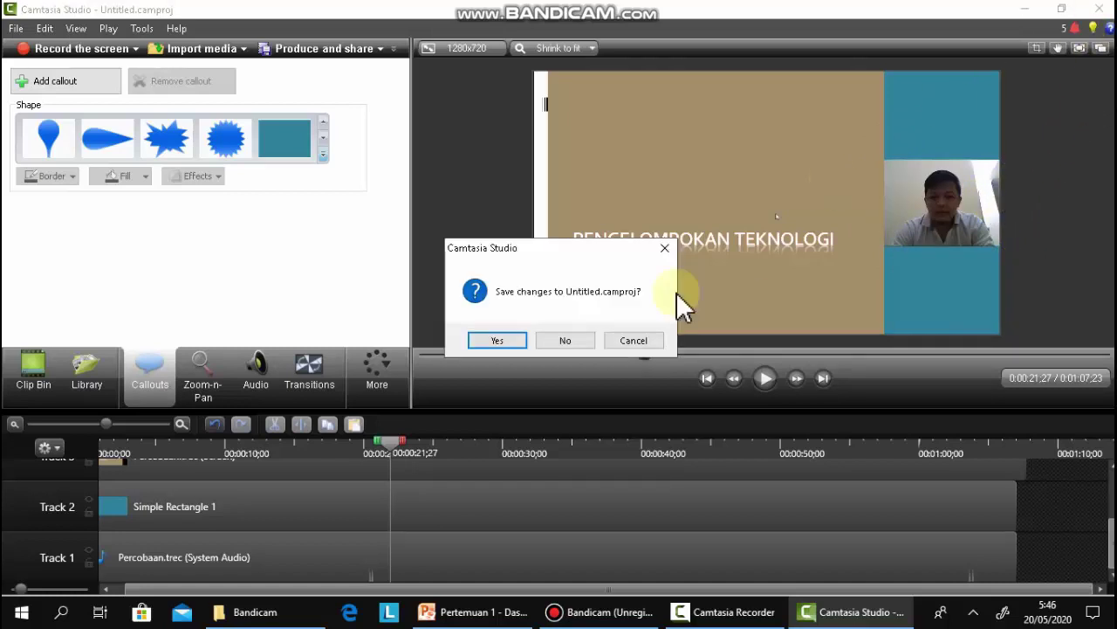
left_click(553, 343)
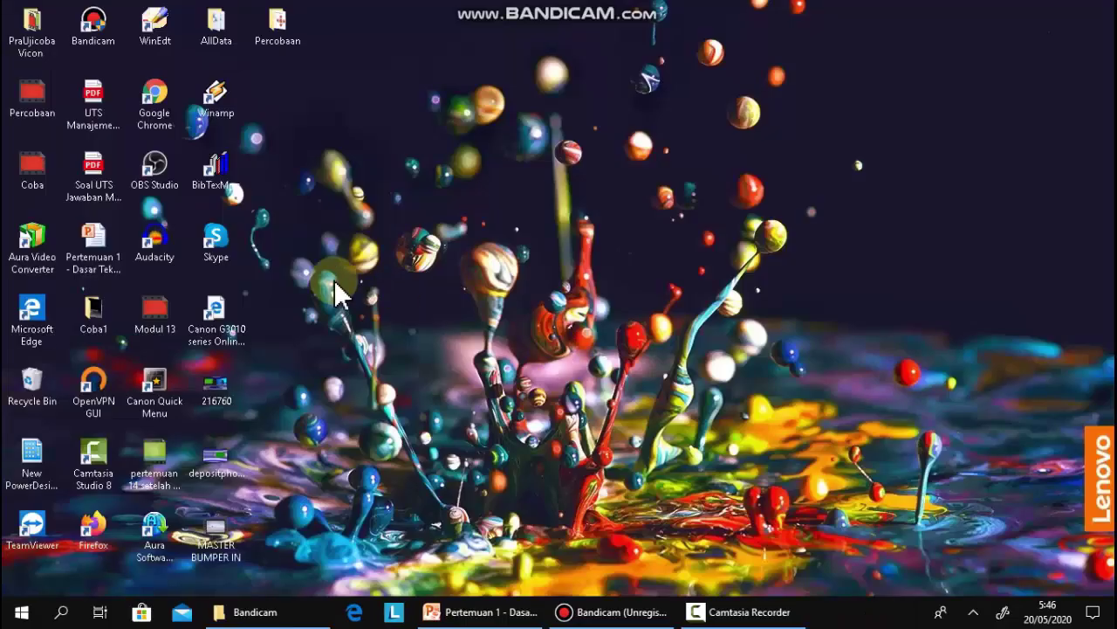
Step: Open the Modul 13 recording from the desktop in Camtasia Studio and add it to the start of the timeline
left_click(165, 337)
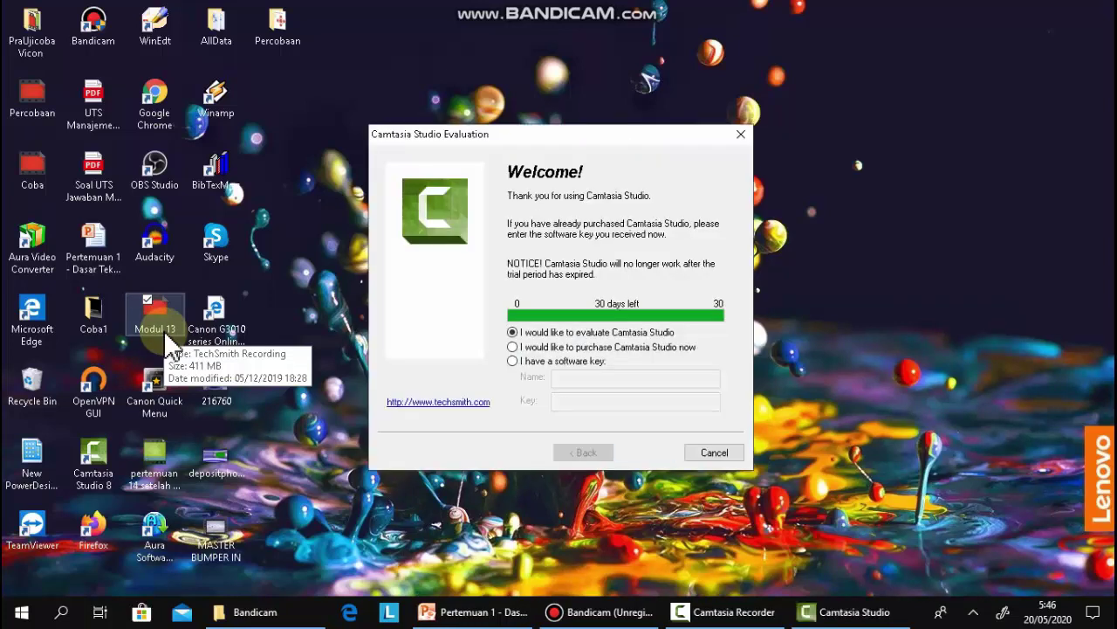
left_click(638, 452)
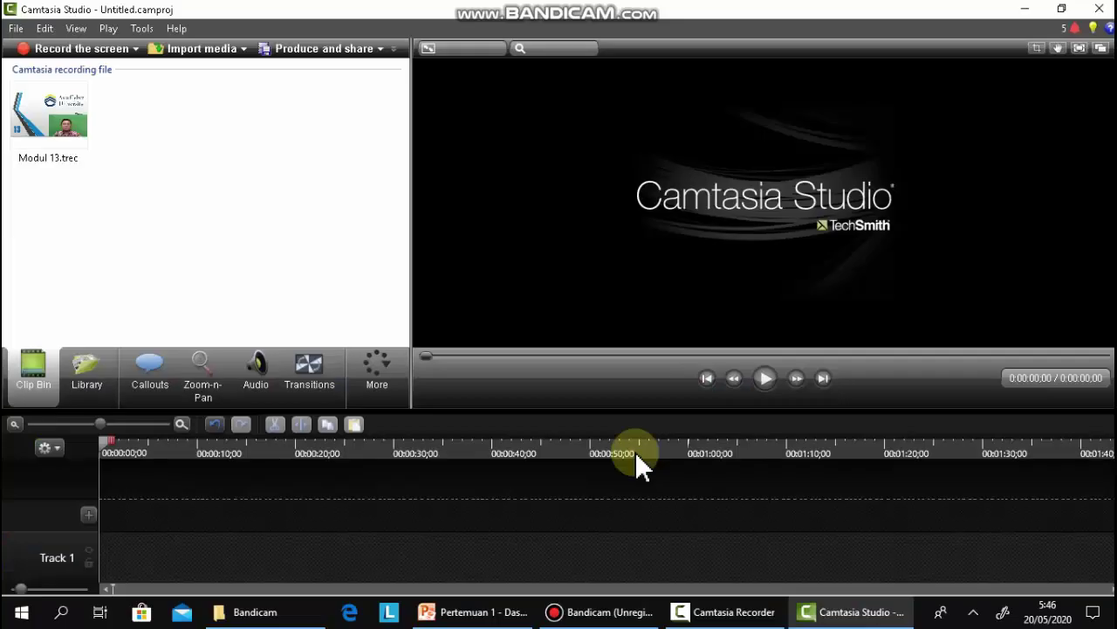
left_click_drag(26, 96, 100, 535)
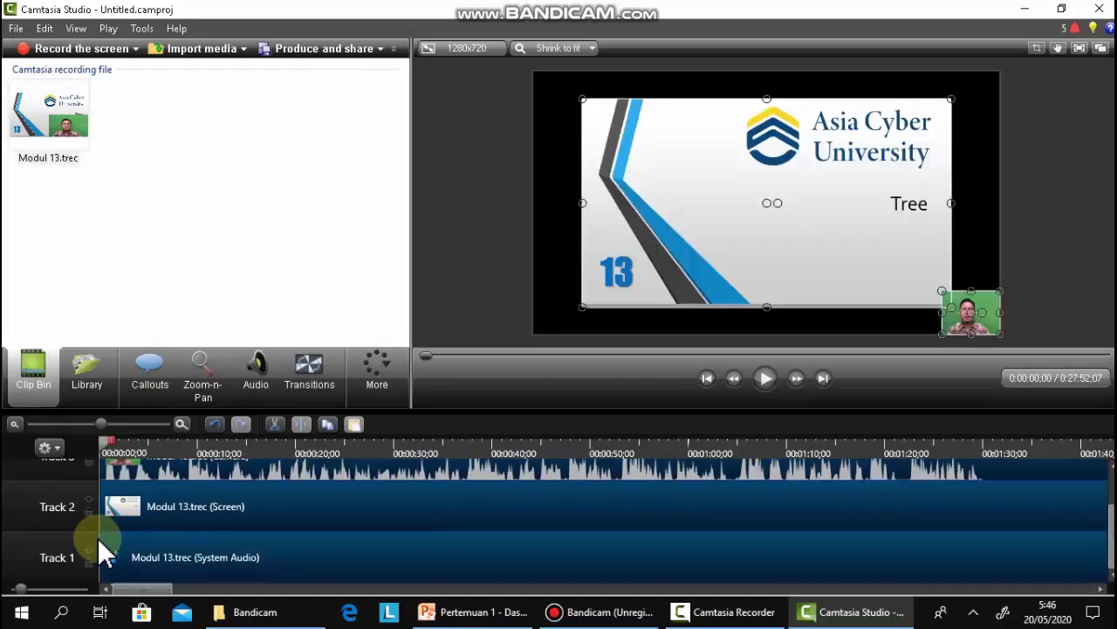
Step: Select only the slide recording and enlarge it from opposite corners to fill the 1280x720 canvas
left_click(968, 243)
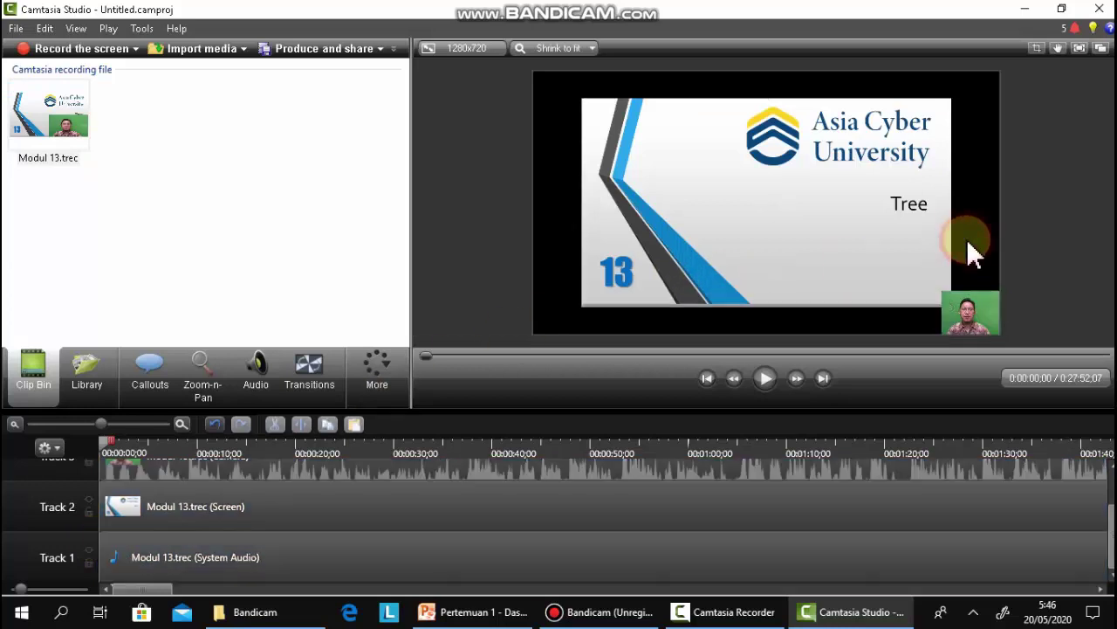
left_click(763, 259)
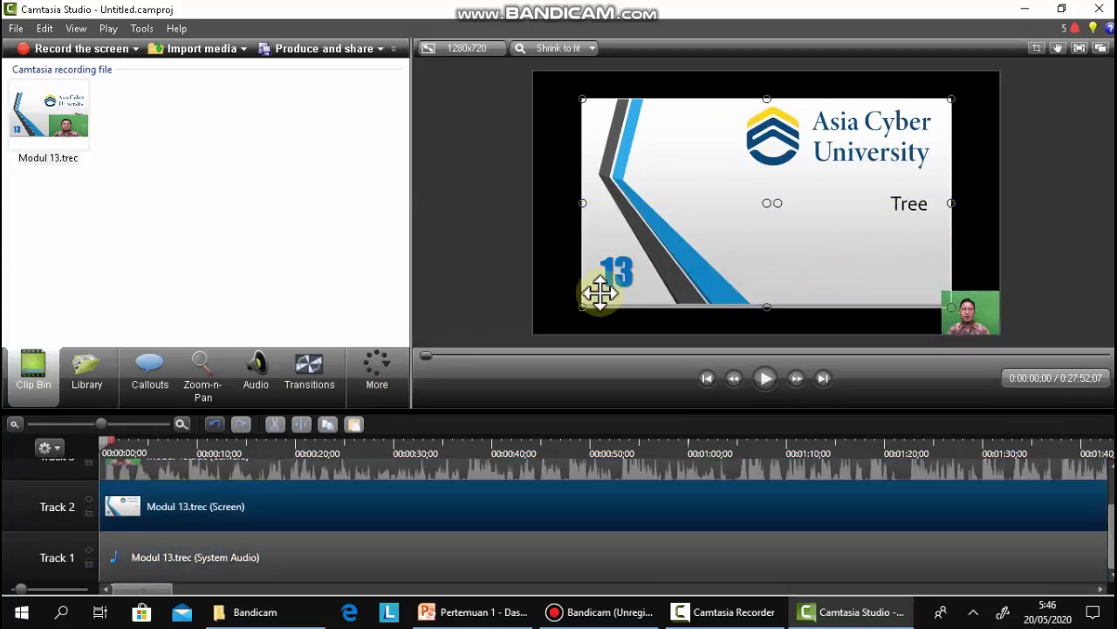
left_click_drag(582, 308, 534, 333)
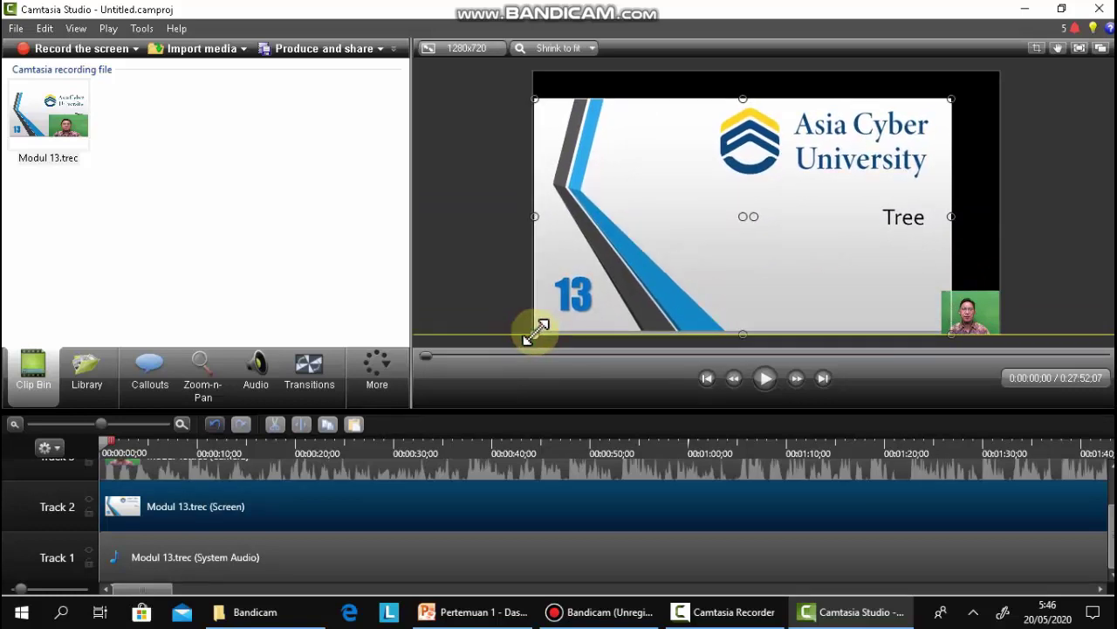
left_click_drag(951, 97, 1001, 68)
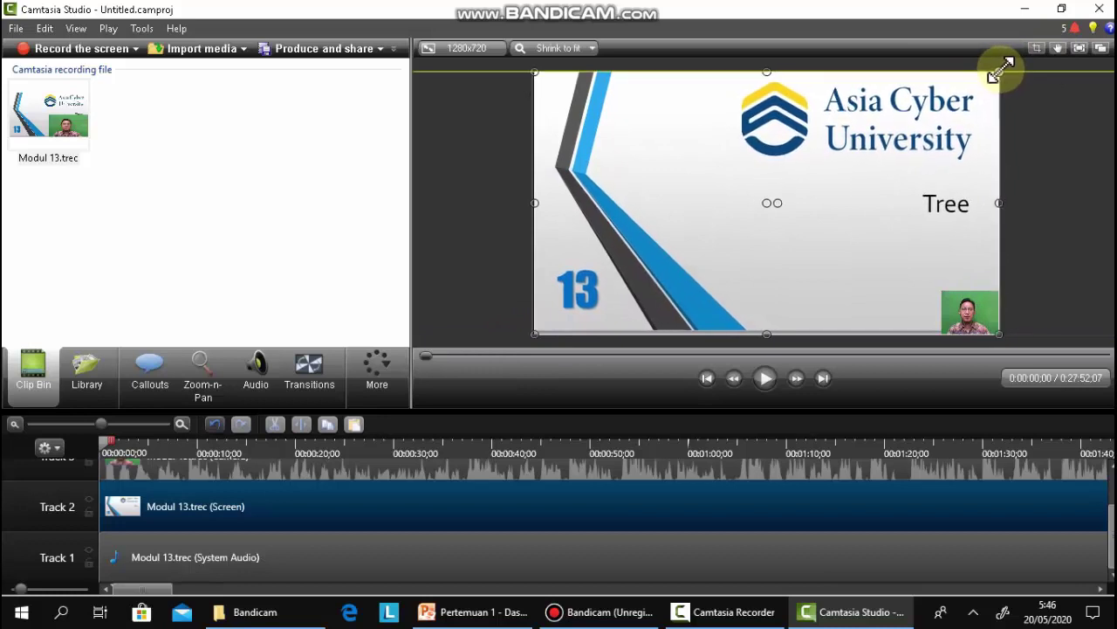
Step: Enlarge the webcam video and place it in the slide's lower-left corner
left_click(961, 301)
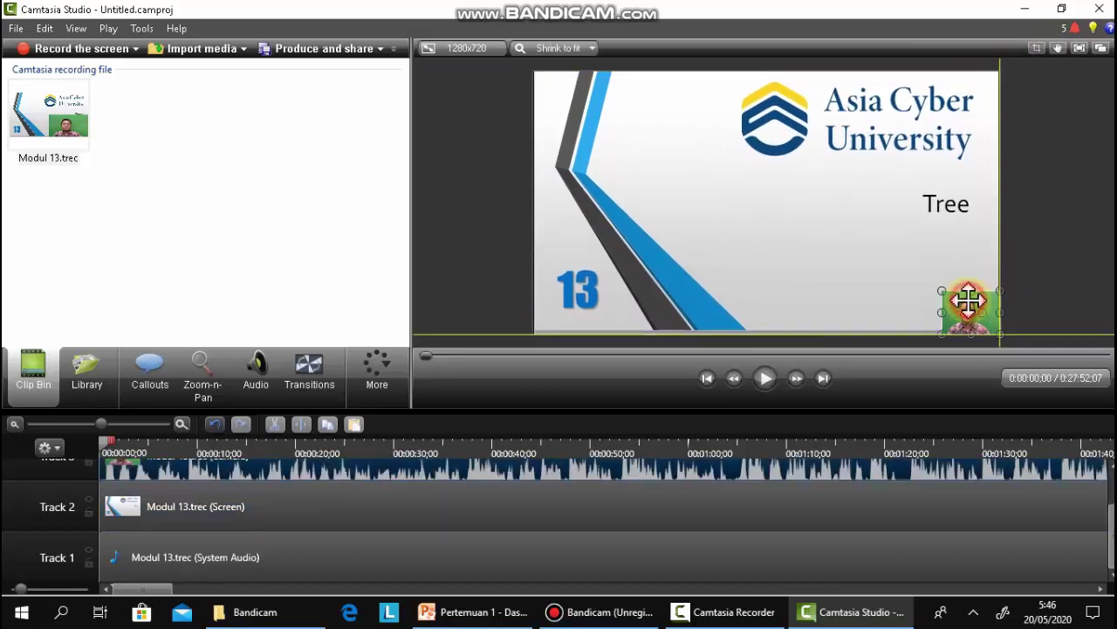
left_click_drag(950, 288, 701, 331)
Step: Crop the excess green from both sides of the webcam video and align it with the slide's left edge
left_click(1035, 55)
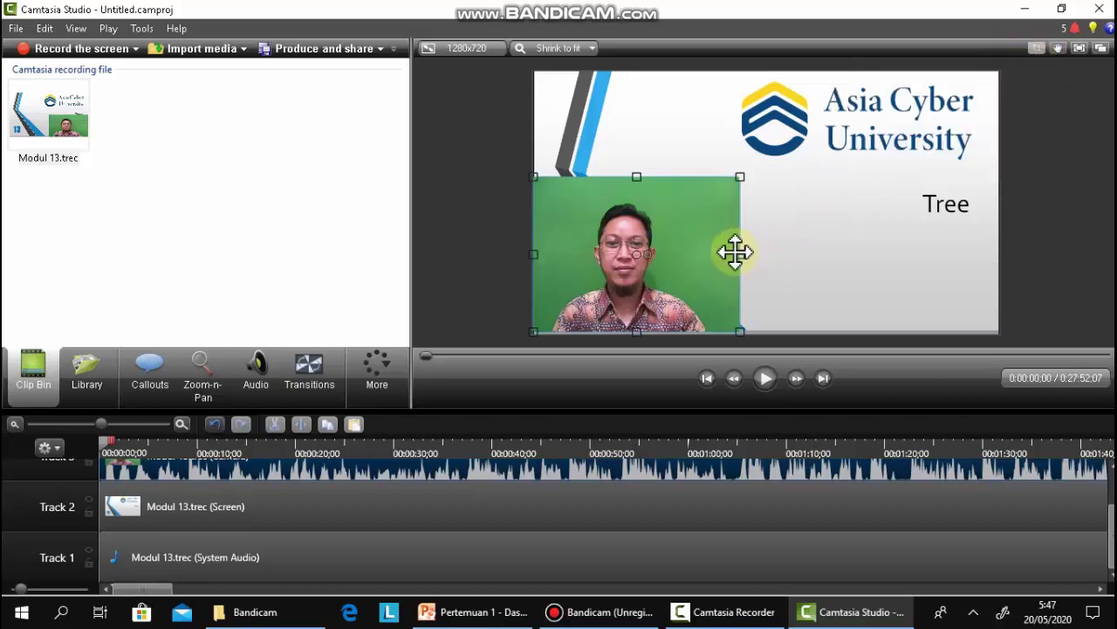
left_click_drag(735, 252, 708, 252)
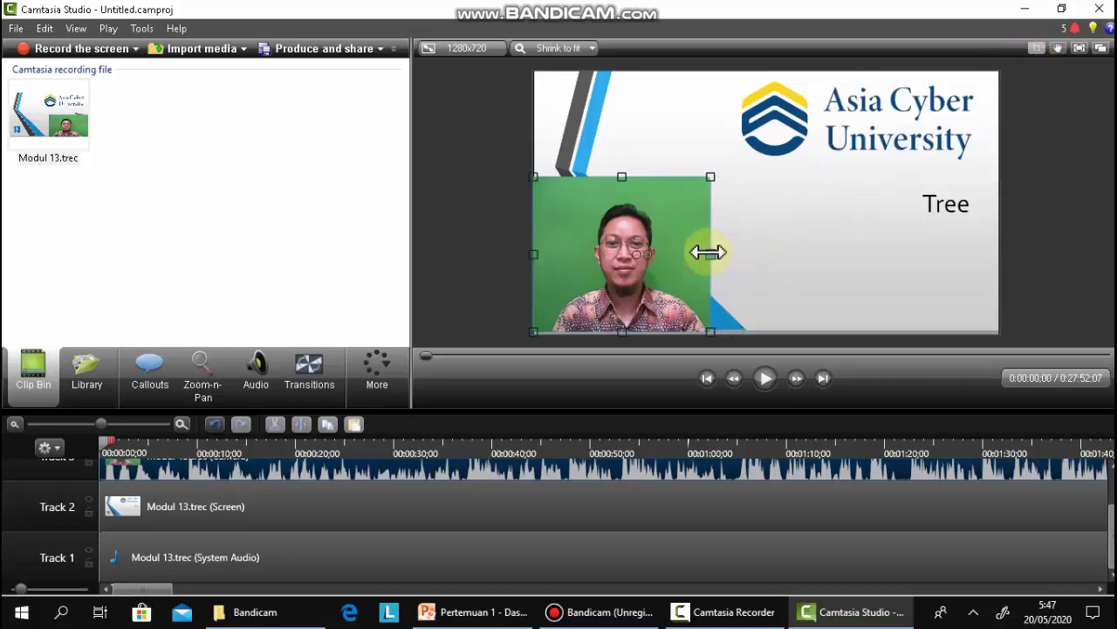
left_click_drag(532, 254, 552, 253)
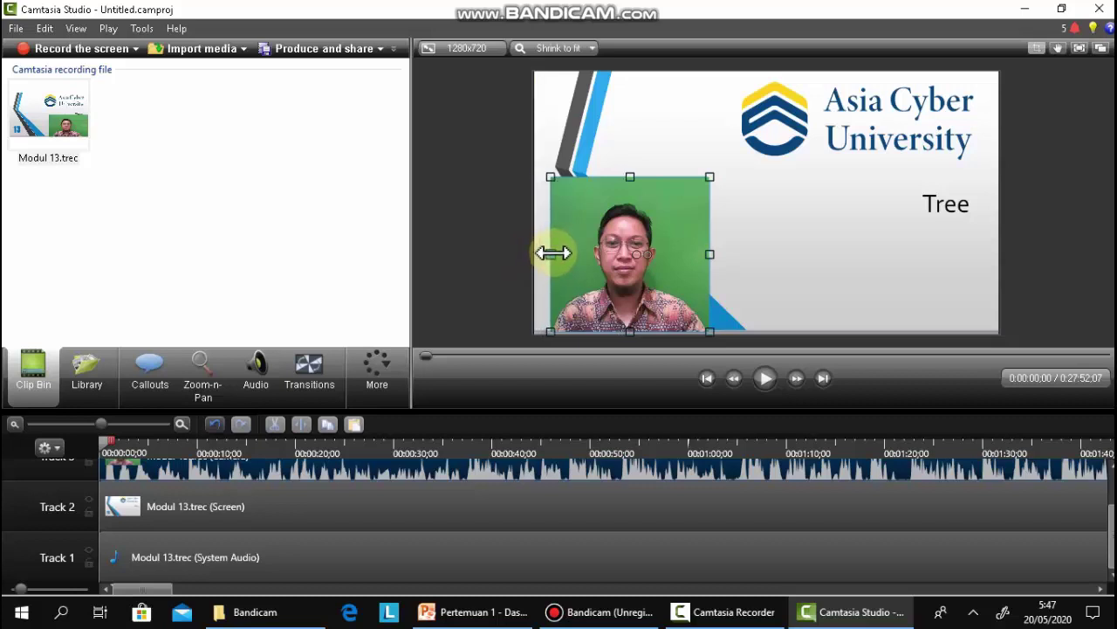
left_click(1038, 51)
left_click_drag(629, 286, 607, 280)
left_click_drag(606, 279, 611, 279)
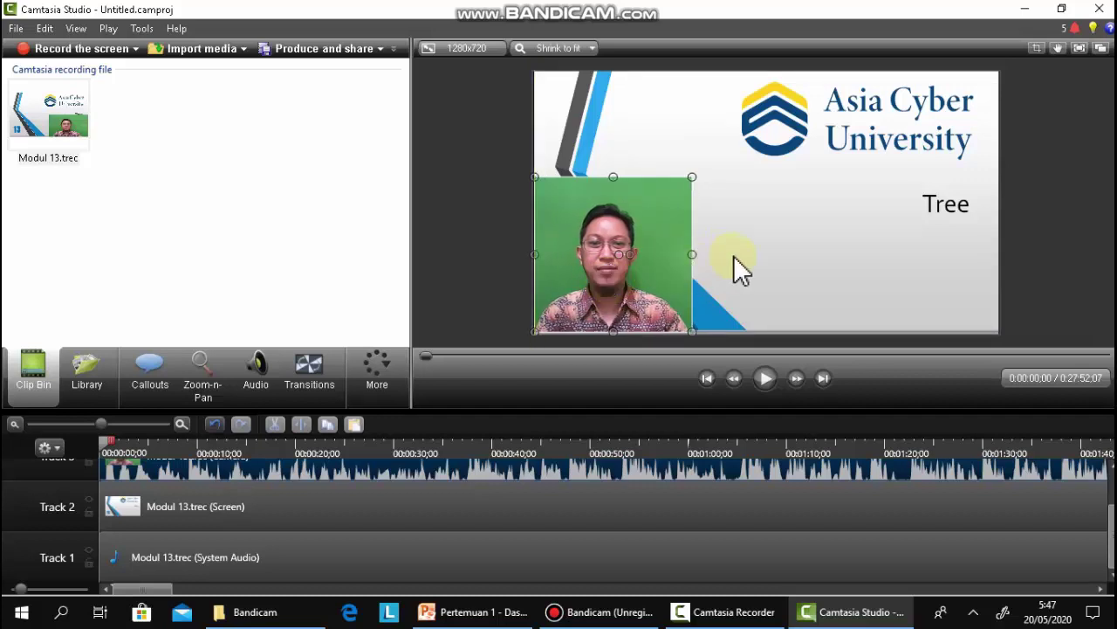
left_click(734, 255)
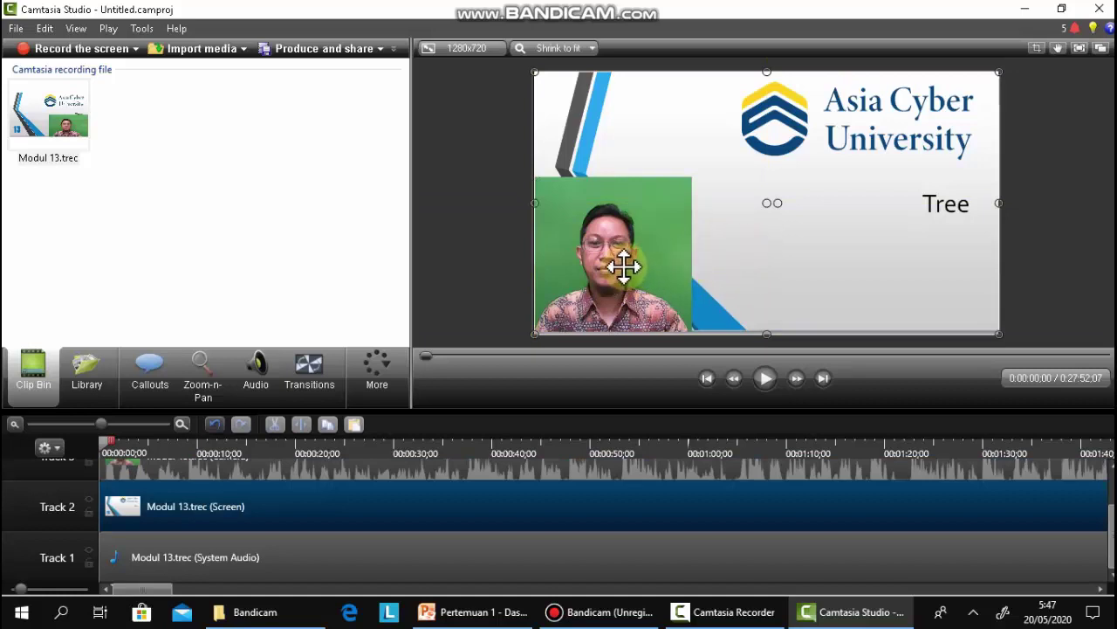
left_click(380, 367)
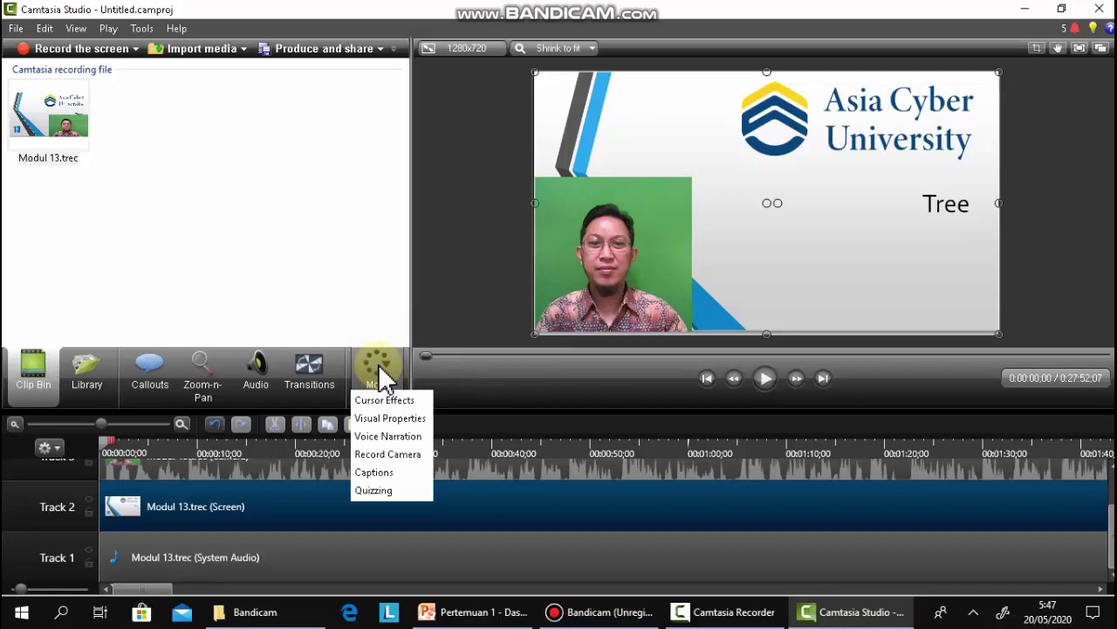
left_click(667, 261)
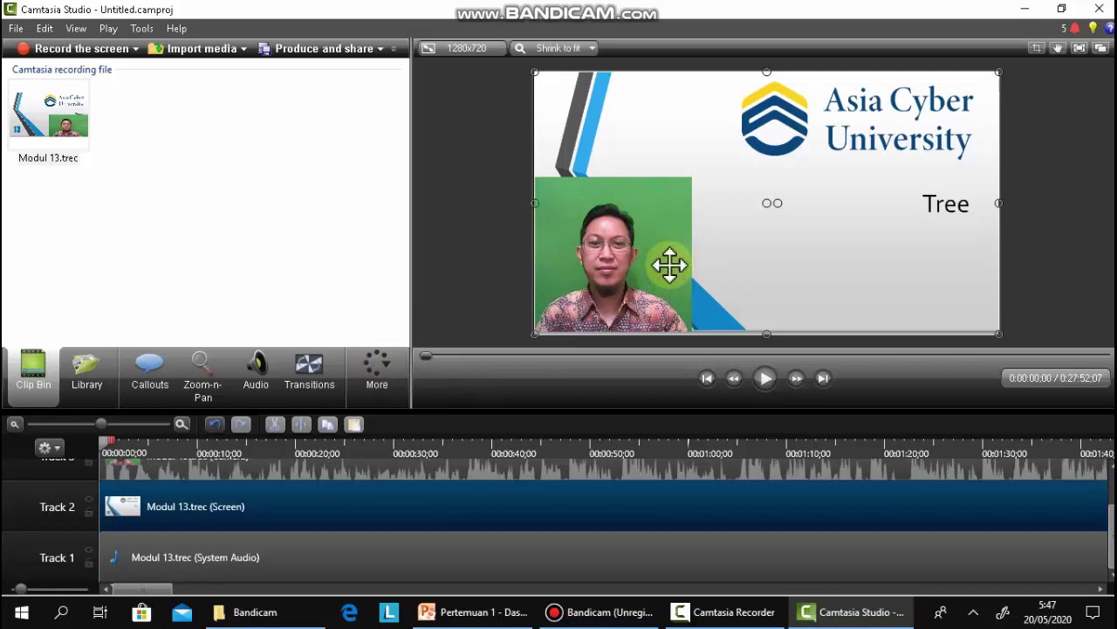
Step: Select the webcam video and enable the Remove a color effect in its visual properties
left_click(669, 266)
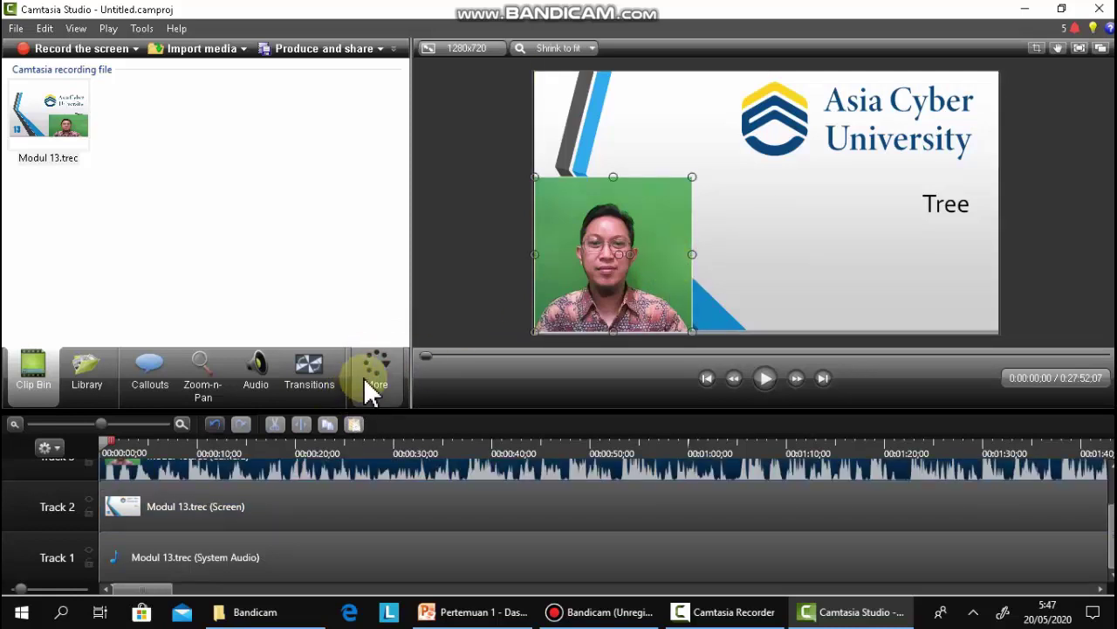
left_click(367, 391)
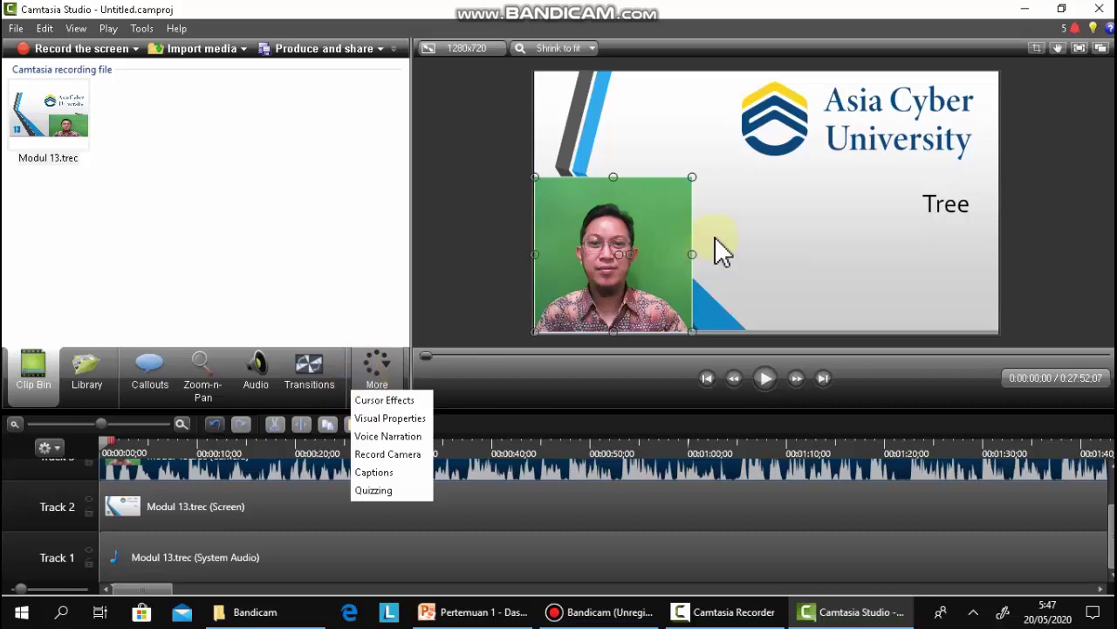
left_click(742, 237)
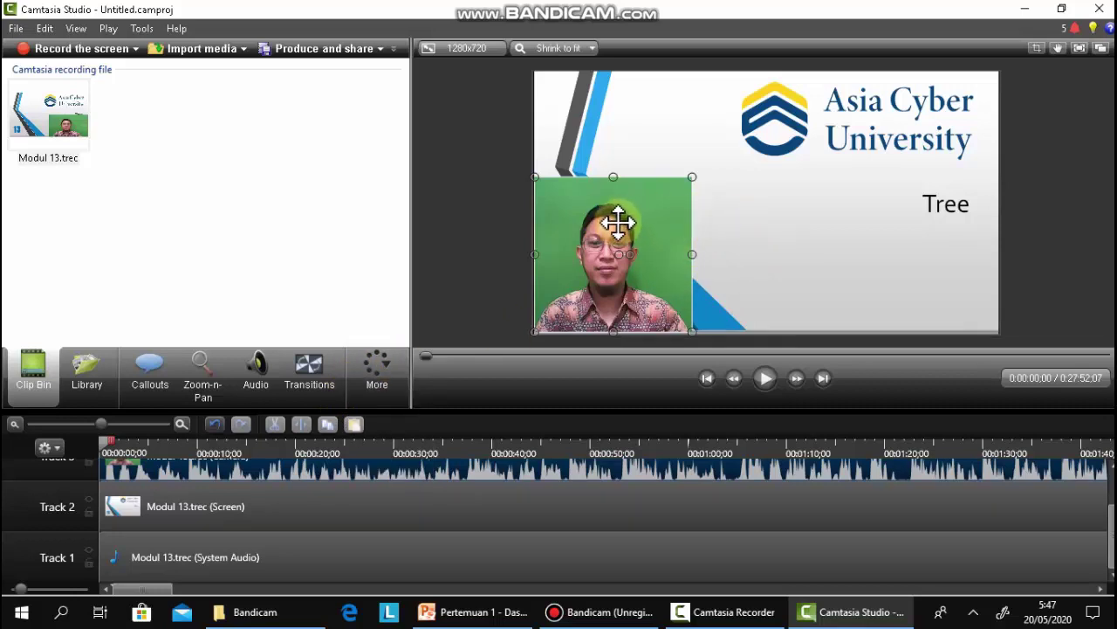
left_click_drag(616, 229, 617, 229)
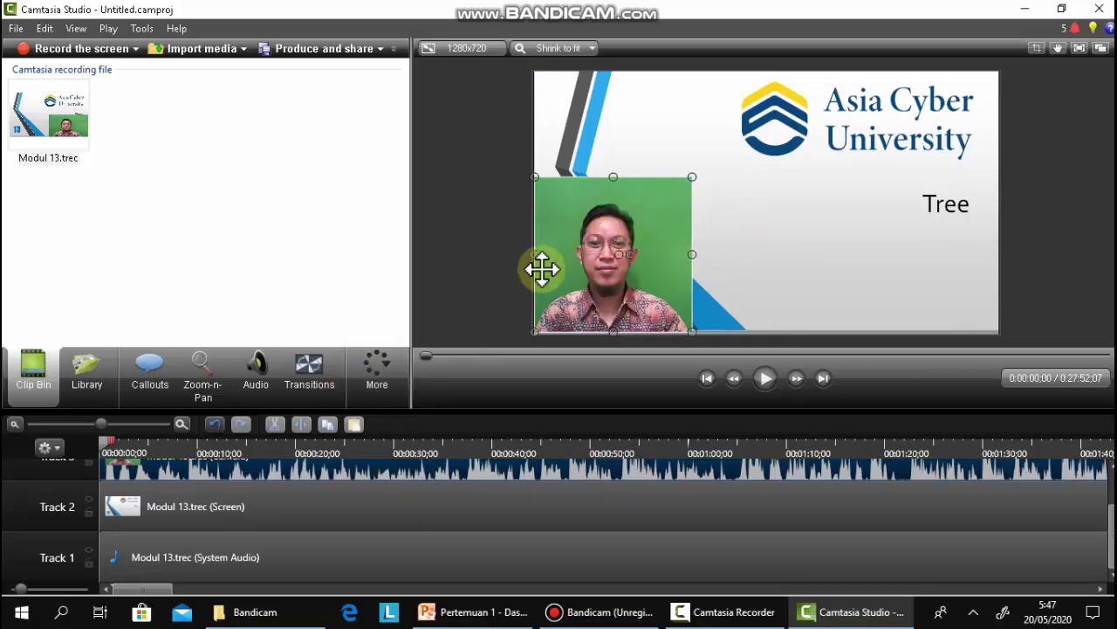
left_click(389, 371)
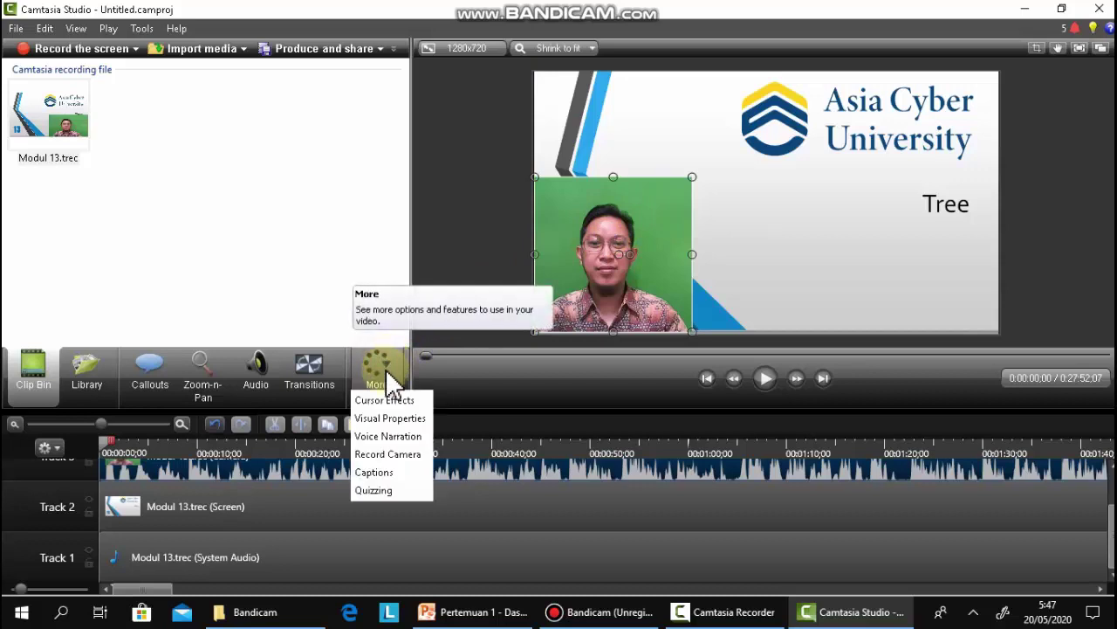
left_click(390, 423)
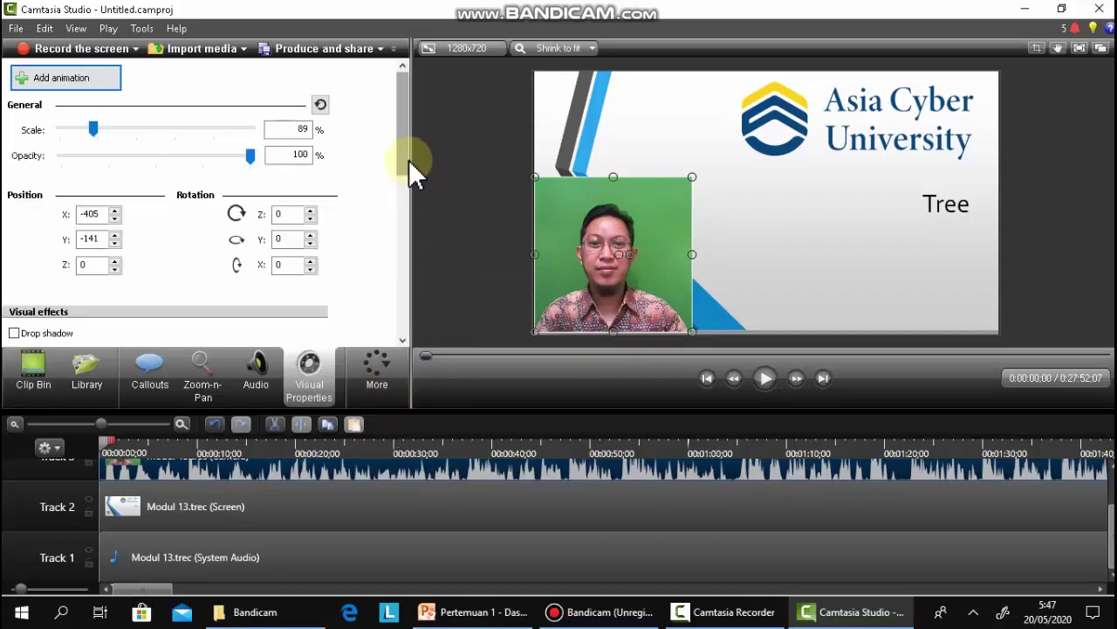
left_click_drag(409, 159, 407, 238)
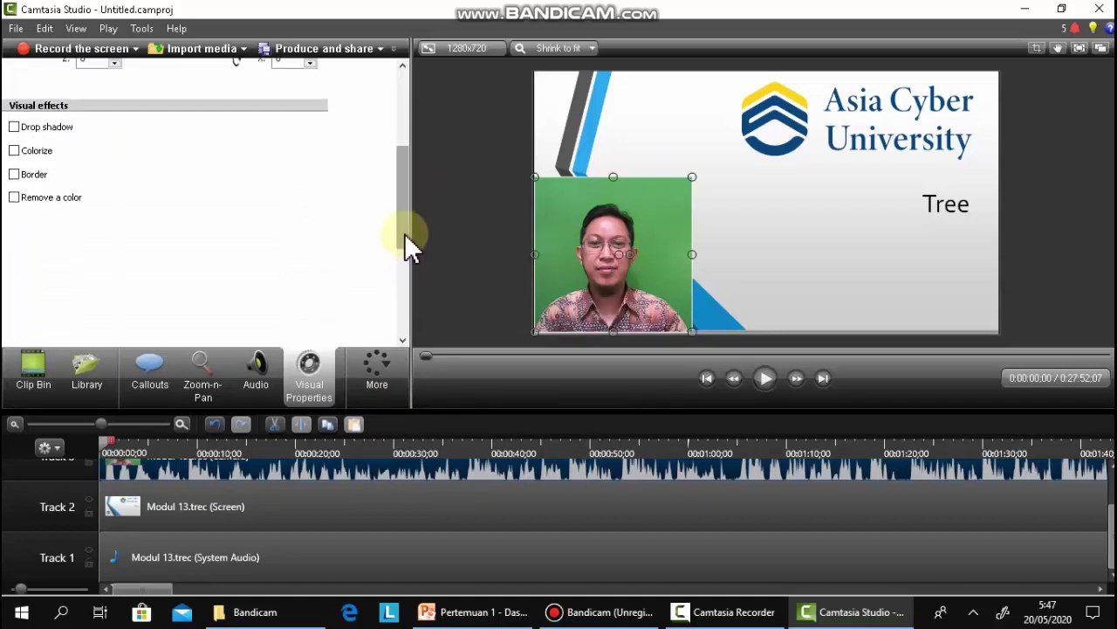
left_click(15, 199)
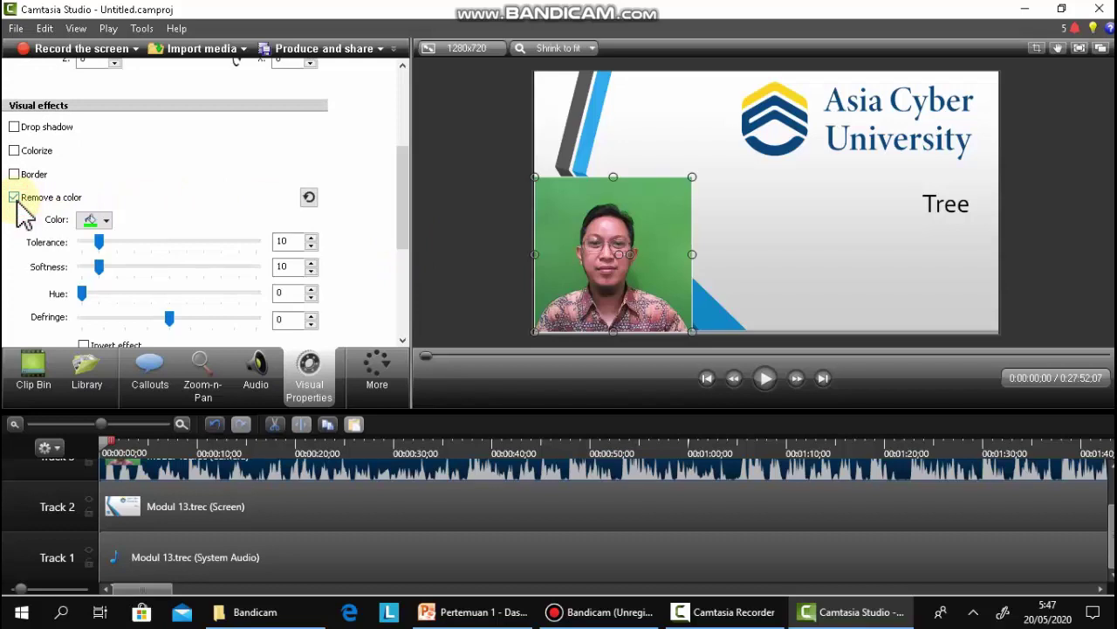
Step: Sample the green background in the webcam video as the color to remove, using the Select Color eyedropper
left_click(112, 220)
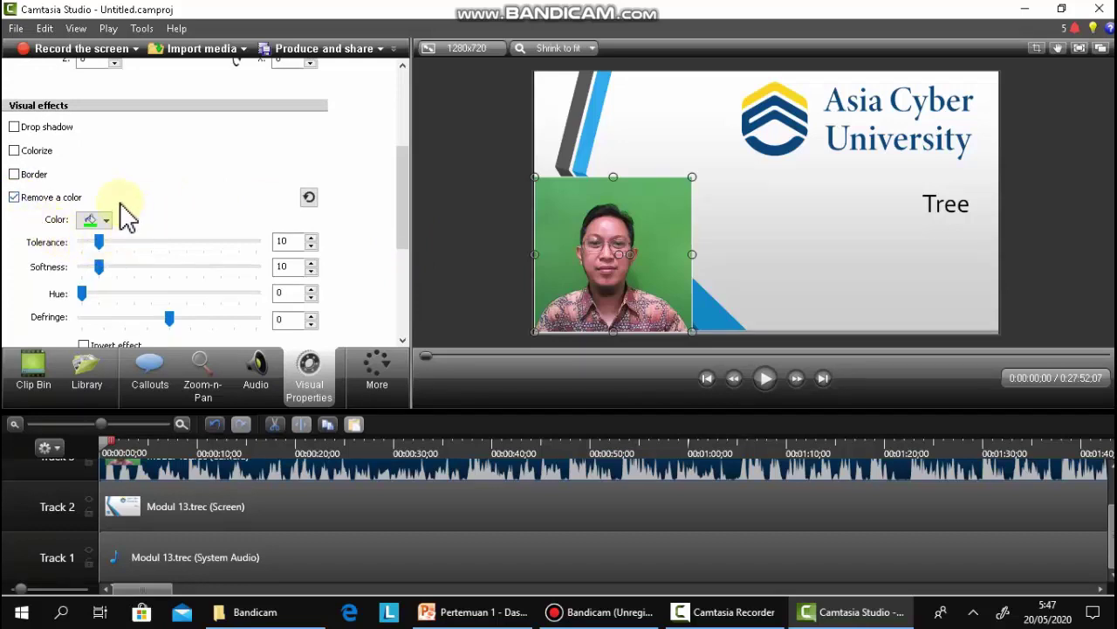
left_click(107, 220)
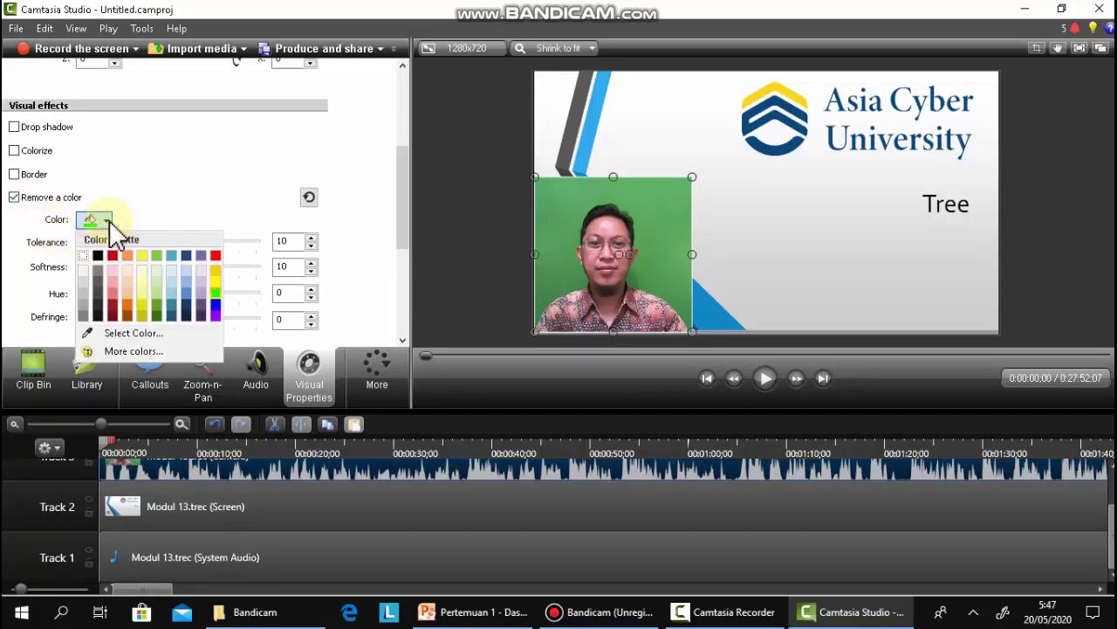
left_click(87, 336)
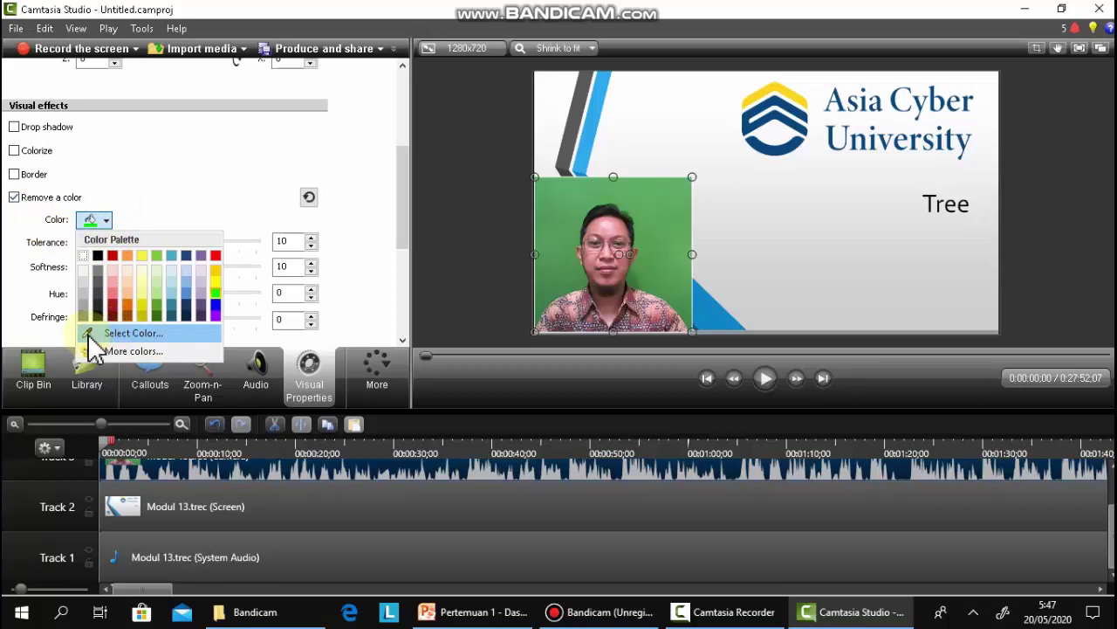
left_click(89, 338)
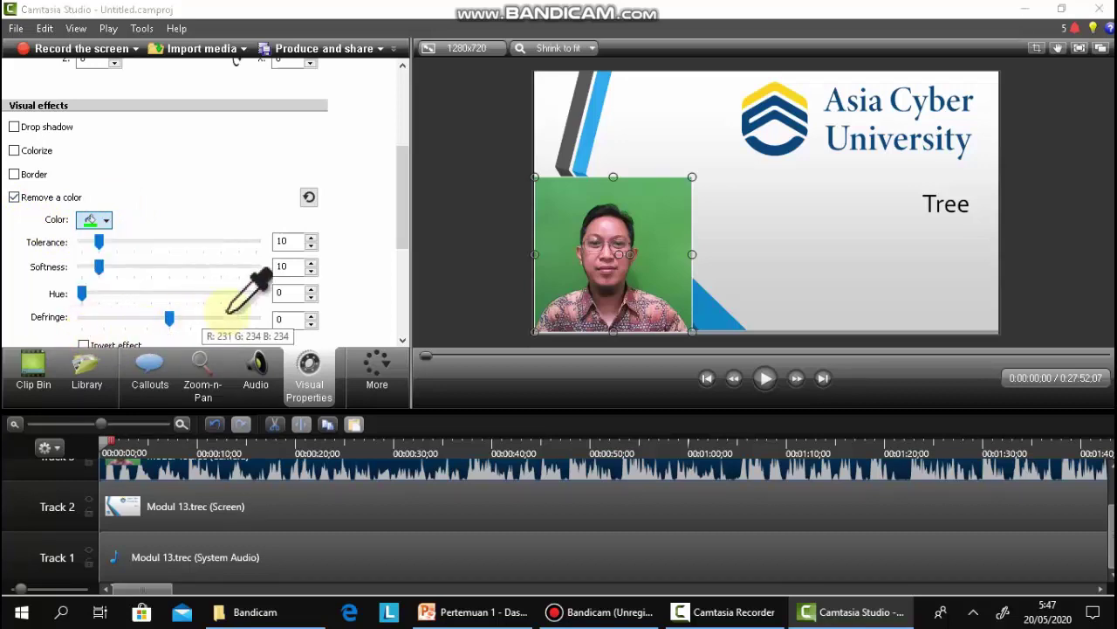
left_click(559, 214)
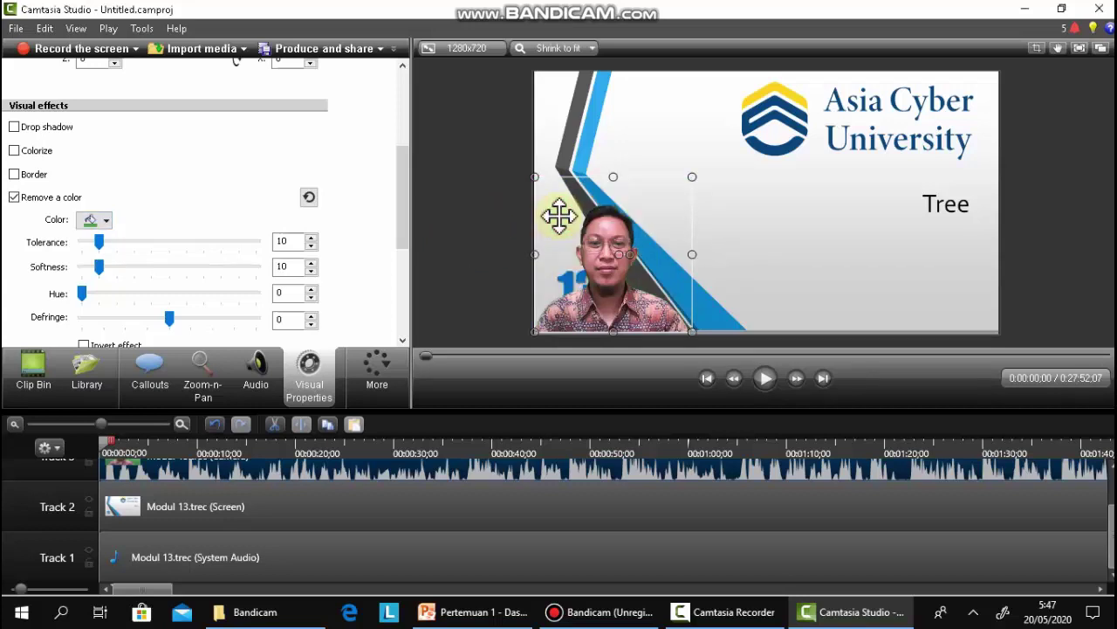
Step: Enlarge the keyed webcam video from its upper corners and reposition it against the slide's lower-left corner
left_click(633, 255)
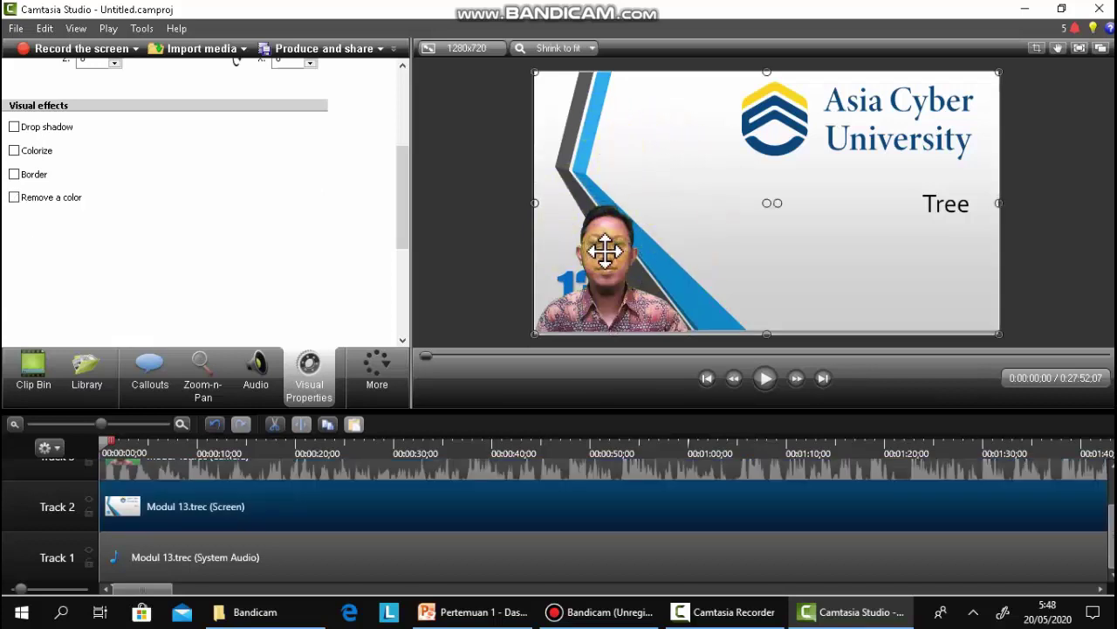
left_click(605, 251)
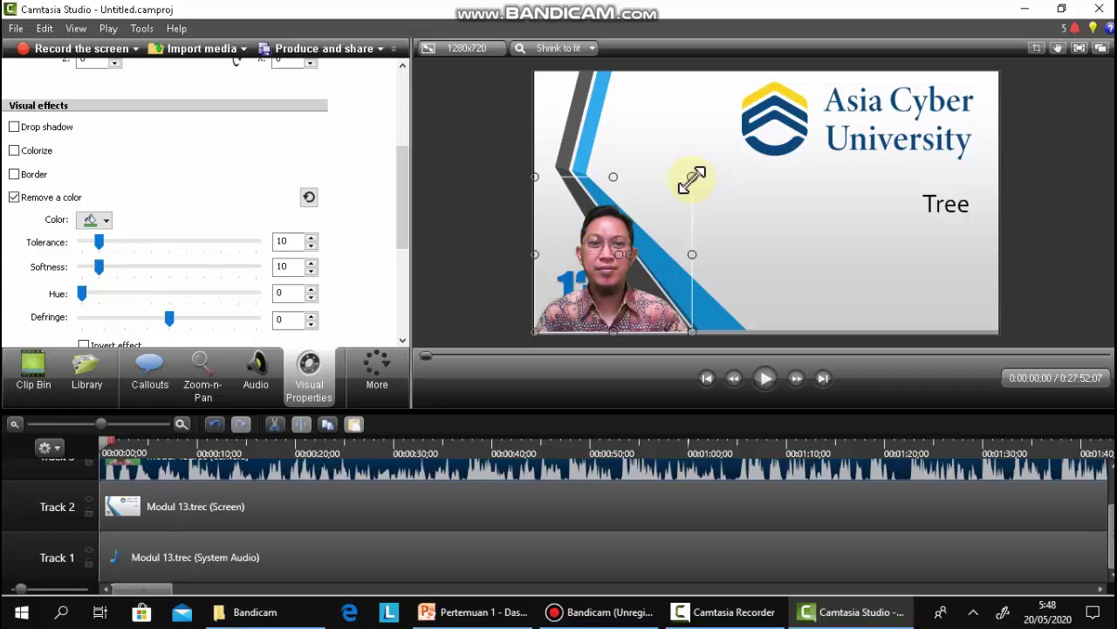
left_click_drag(691, 179, 721, 148)
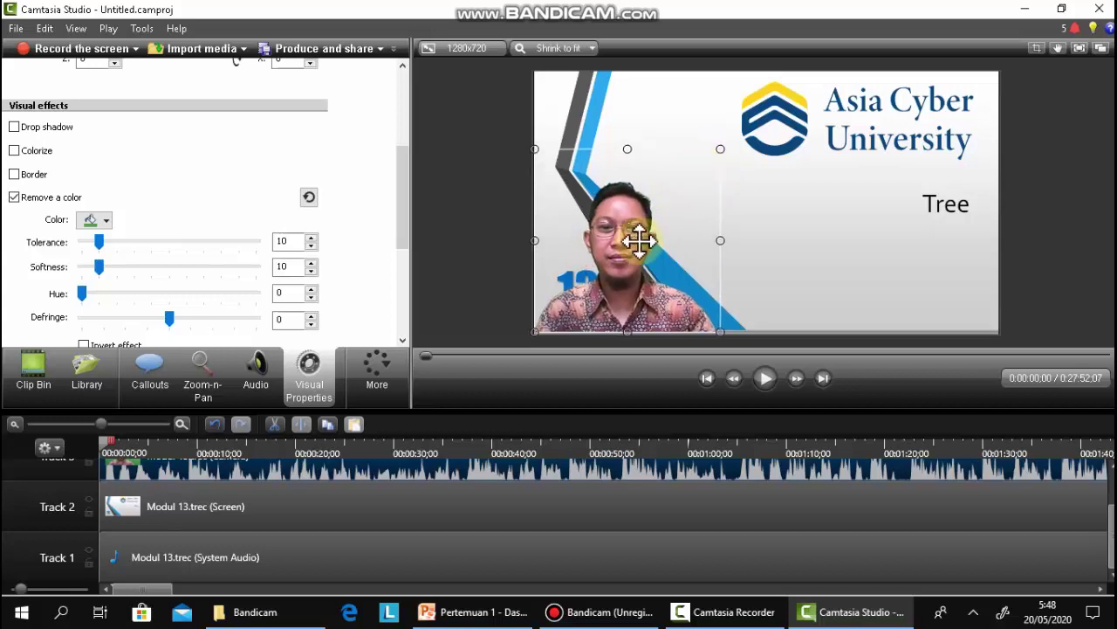
left_click_drag(639, 241, 627, 243)
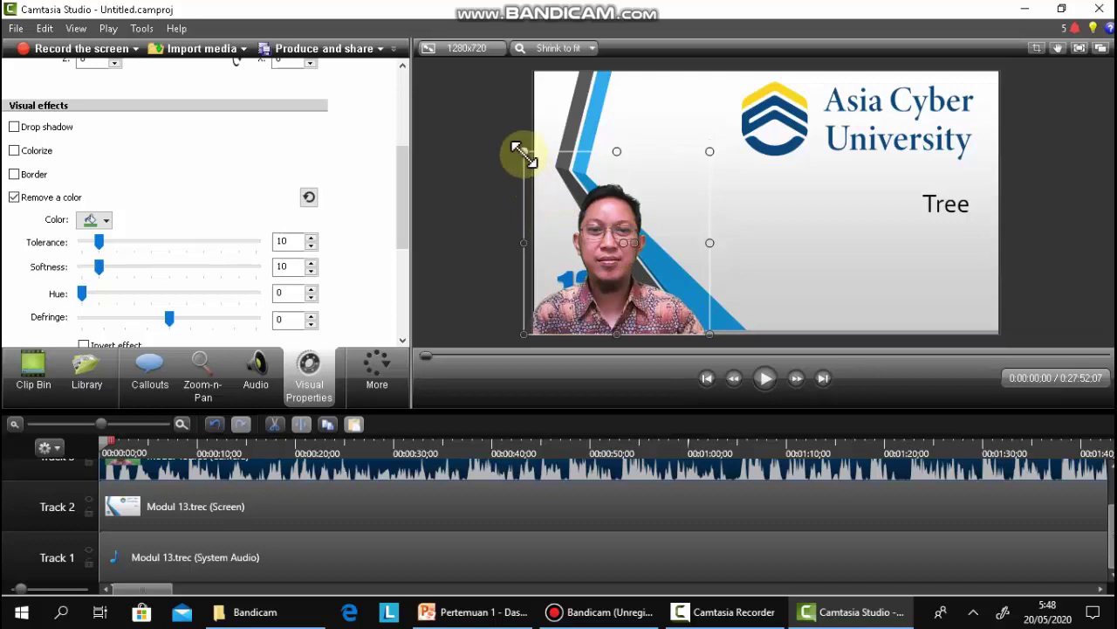
left_click_drag(524, 155, 485, 115)
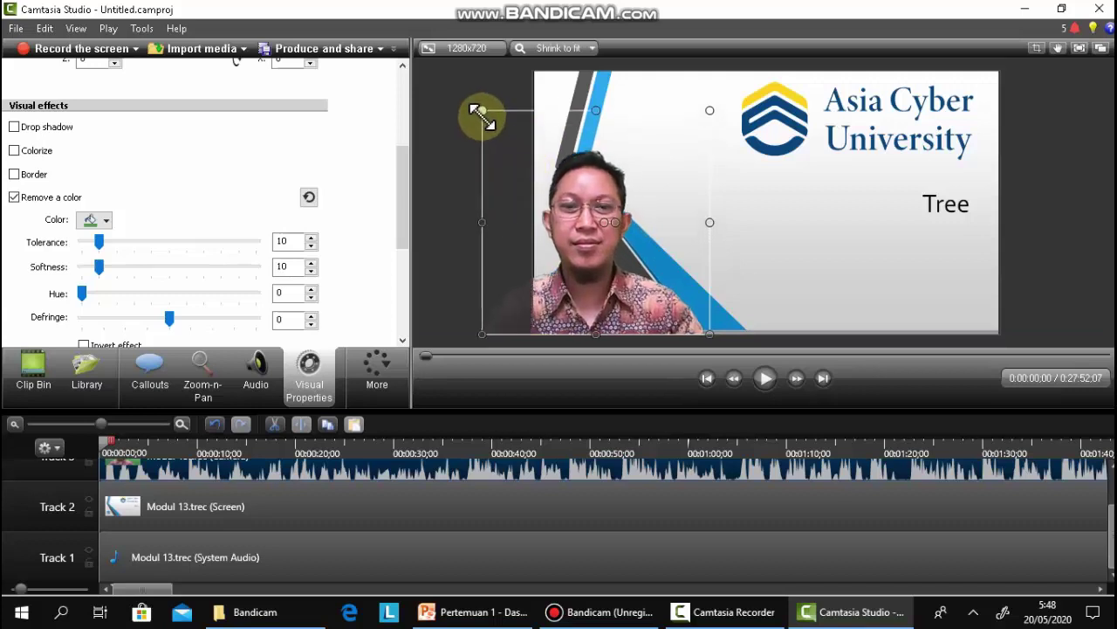
left_click_drag(616, 165, 641, 162)
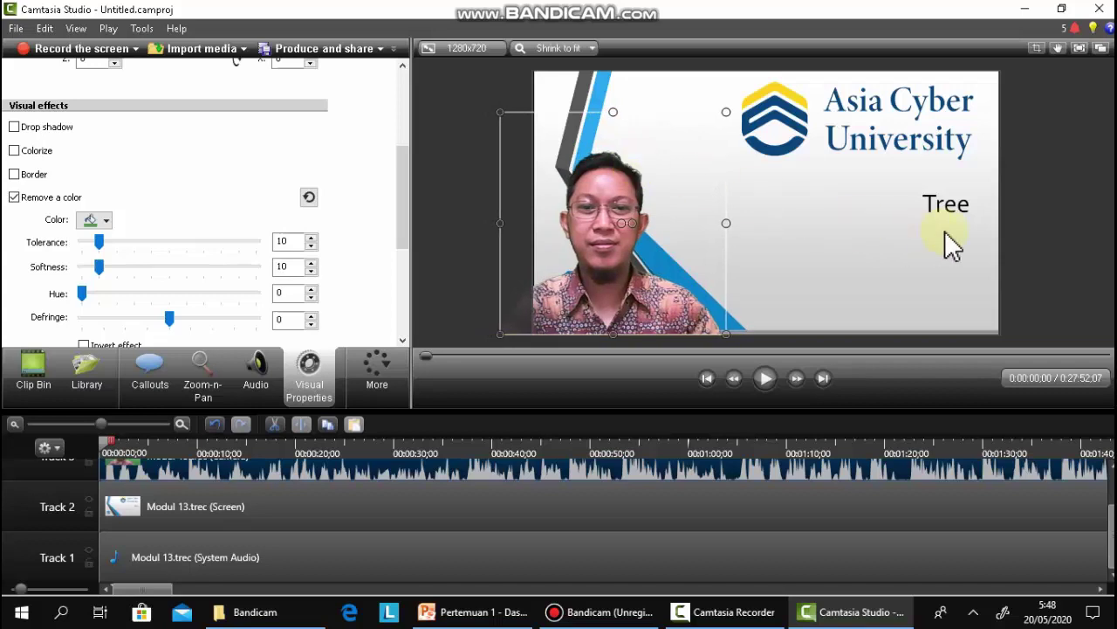
Step: Deselect the webcam video and play the timeline from the start to preview the composite
left_click(1032, 235)
left_click(764, 378)
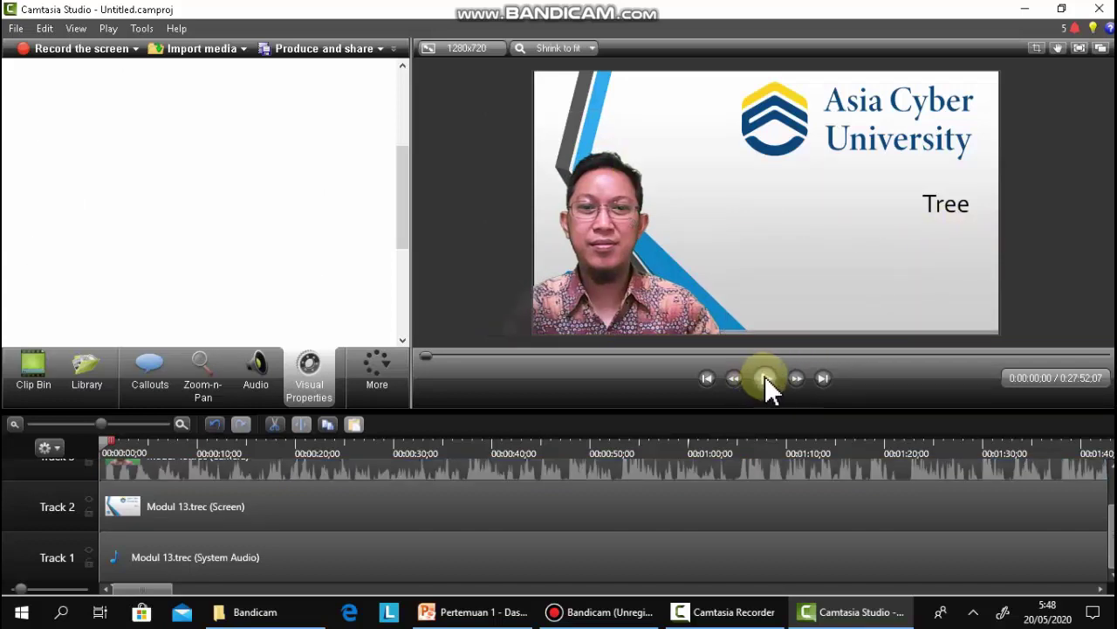
left_click(1086, 54)
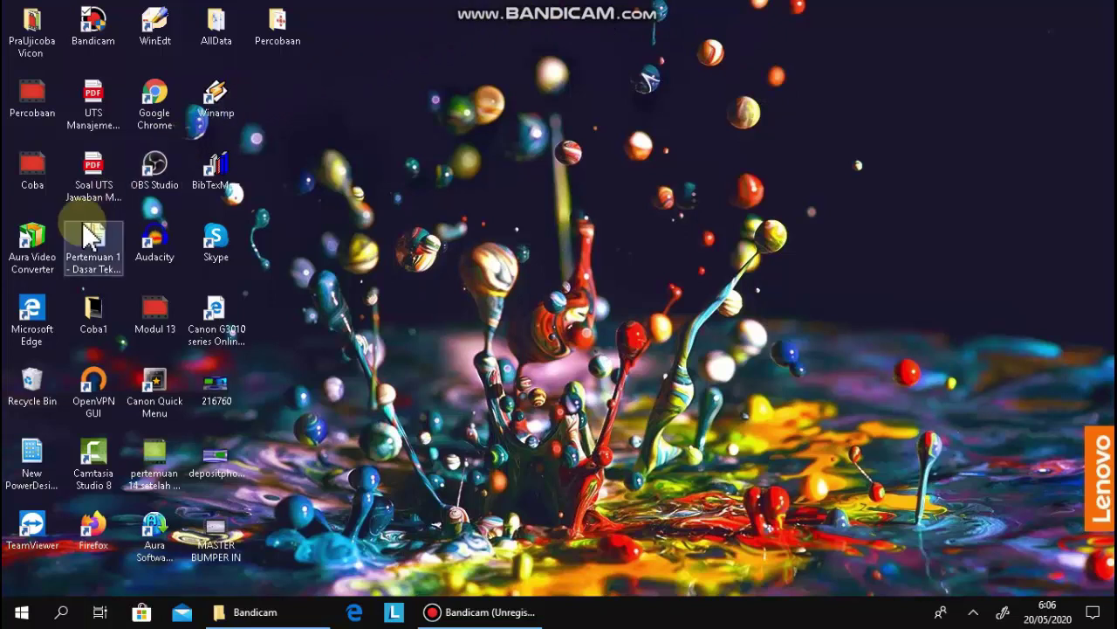
Step: Open the Pertemuan 1 - Dasar Teknologi Informasi presentation from the desktop
double_click(92, 249)
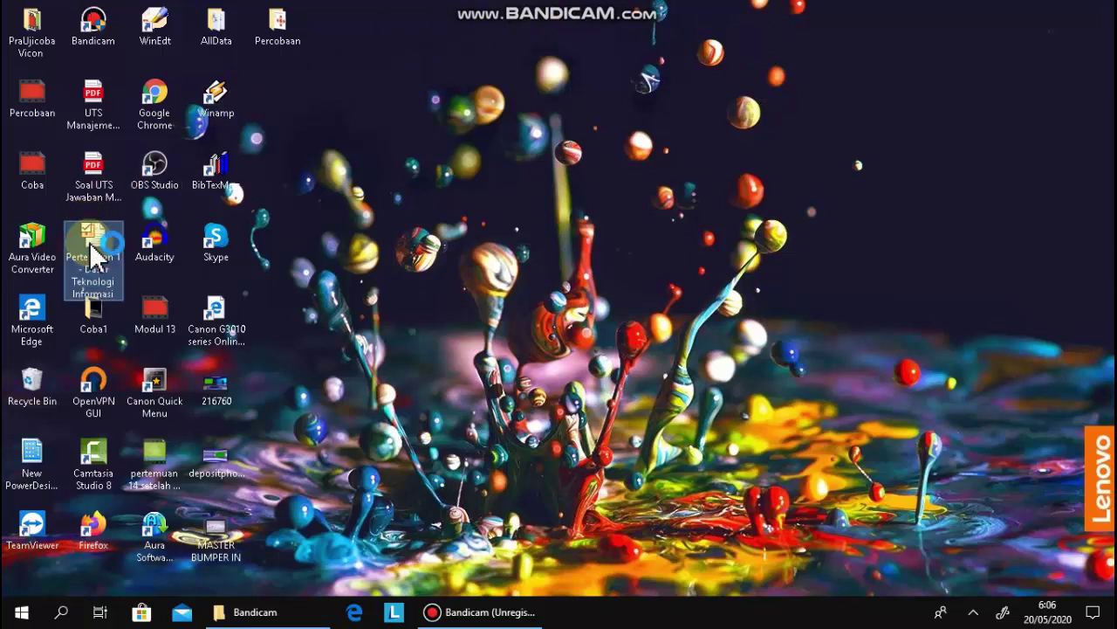